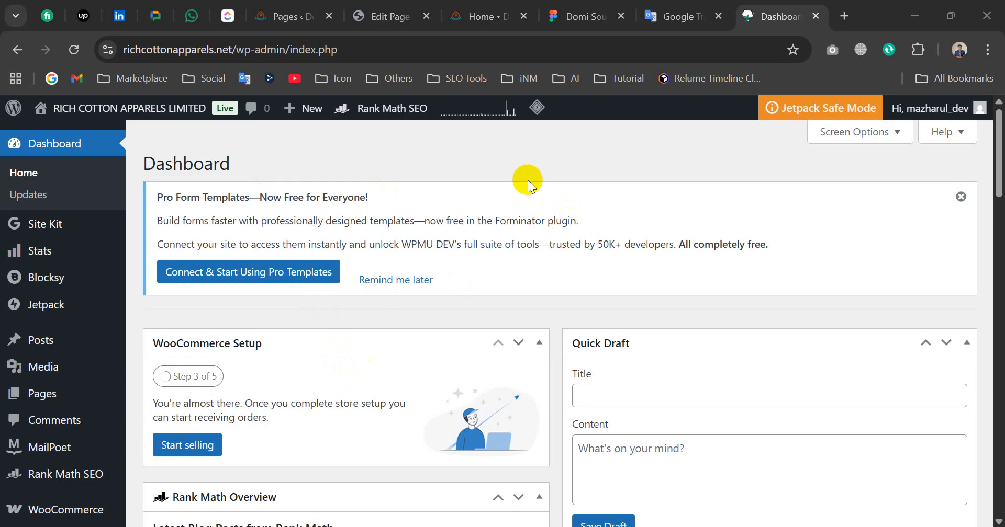
# Open the list of all blog posts and browse through its entries.
pyautogui.scroll(-2, 529, 199)
pyautogui.scroll(2, 538, 211)
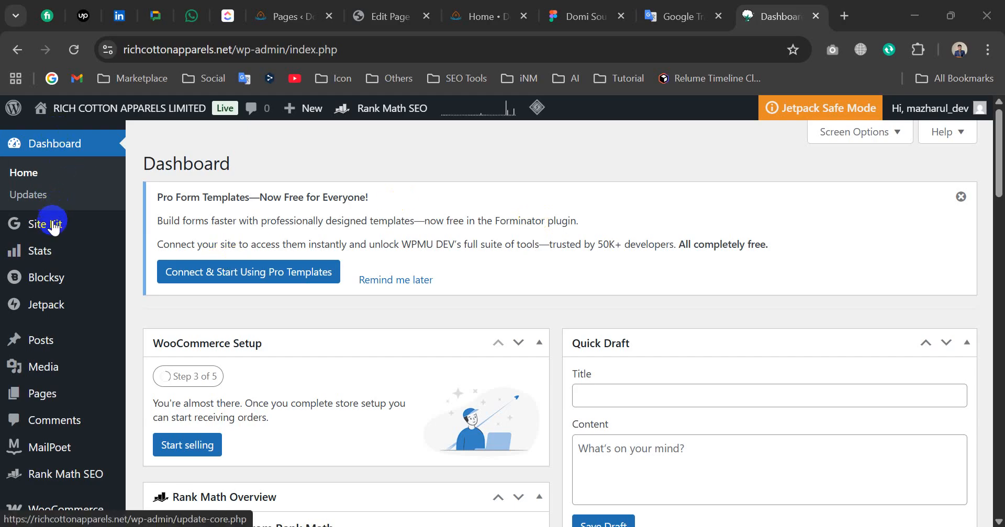
pyautogui.moveTo(73, 343)
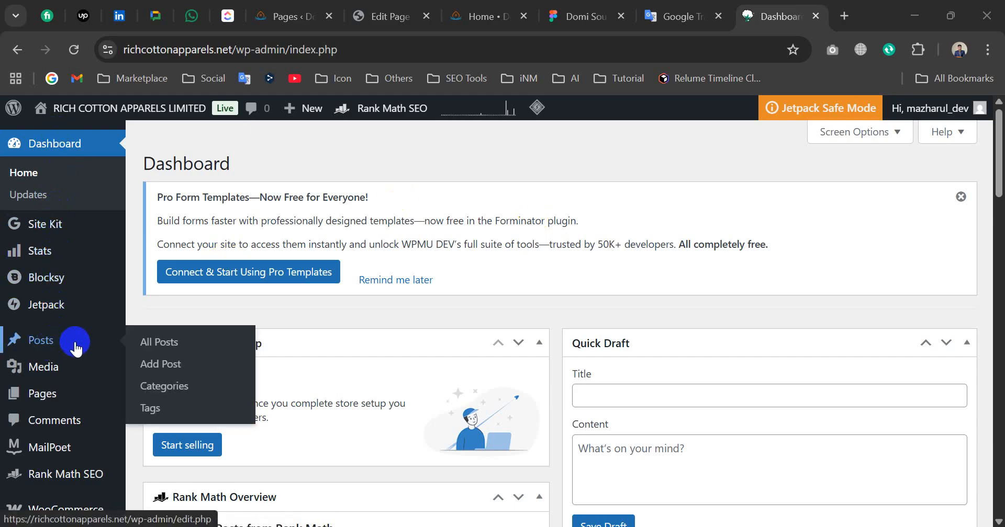
pyautogui.click(37, 343)
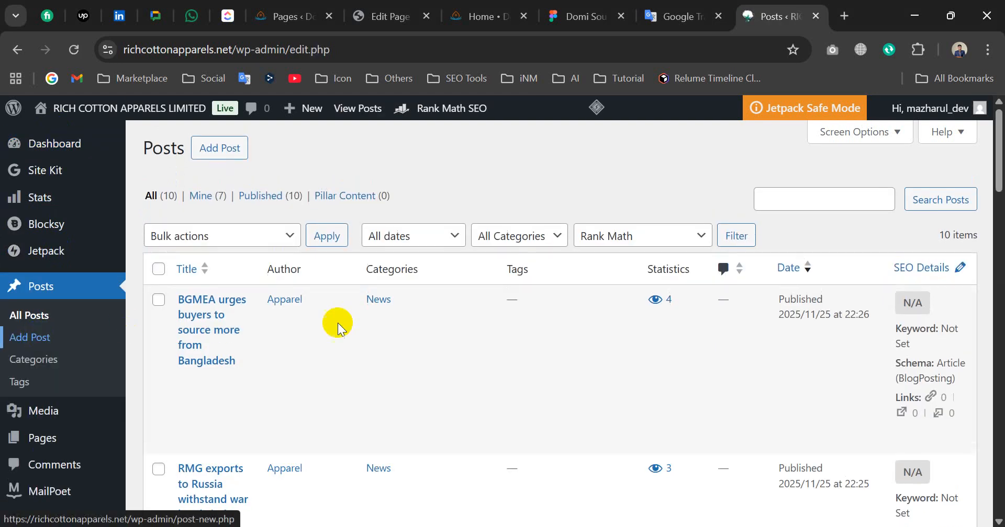
pyautogui.scroll(-10, 356, 261)
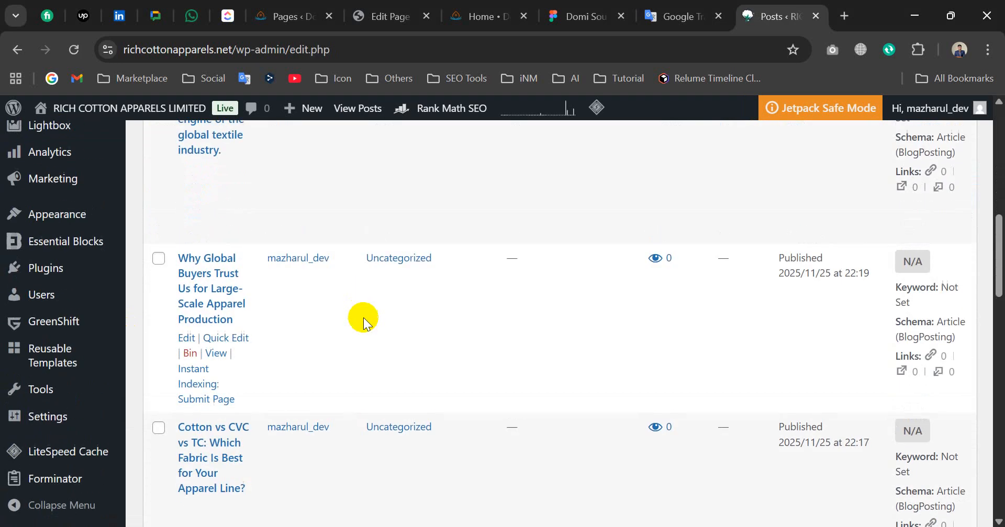
pyautogui.scroll(-15, 363, 318)
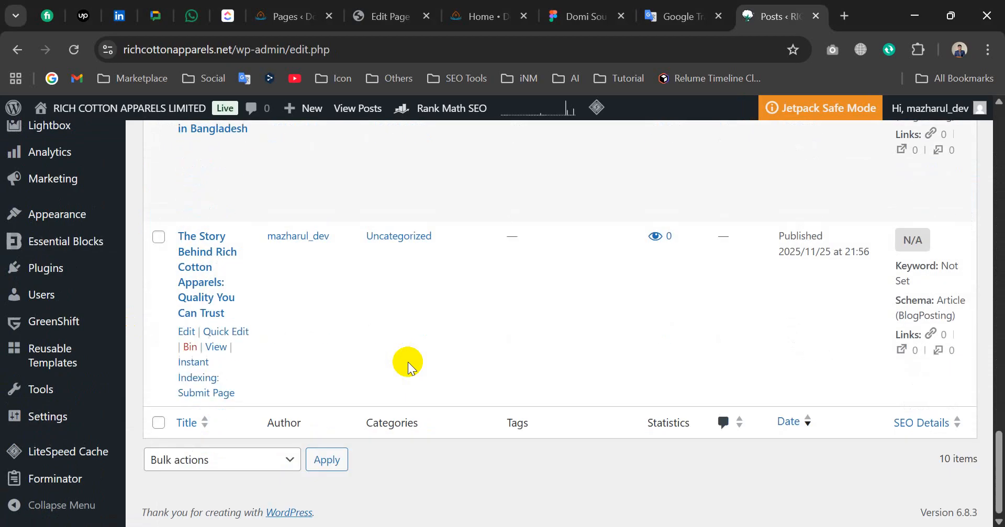
pyautogui.scroll(20, 408, 366)
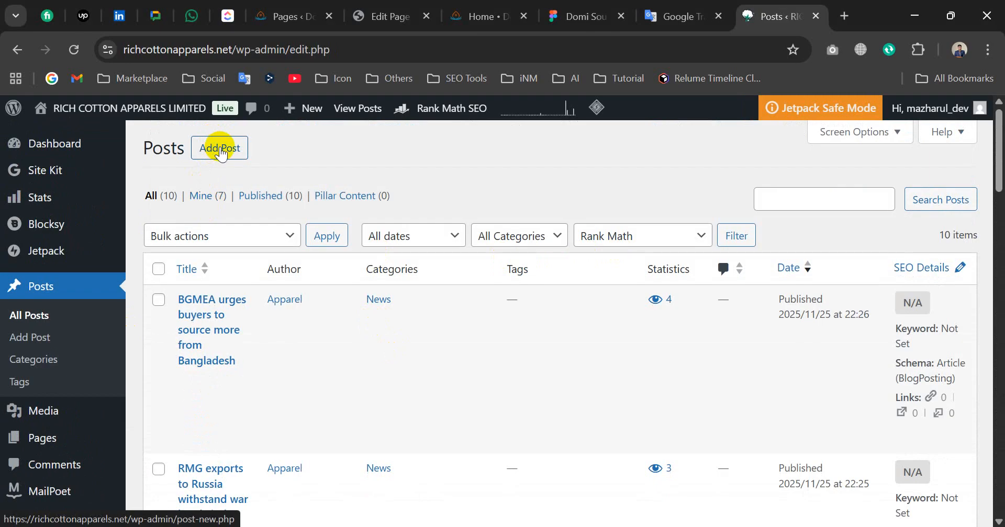
# Open the page for adding a new post in a separate browser tab and switch to it.
pyautogui.rightClick(219, 152)
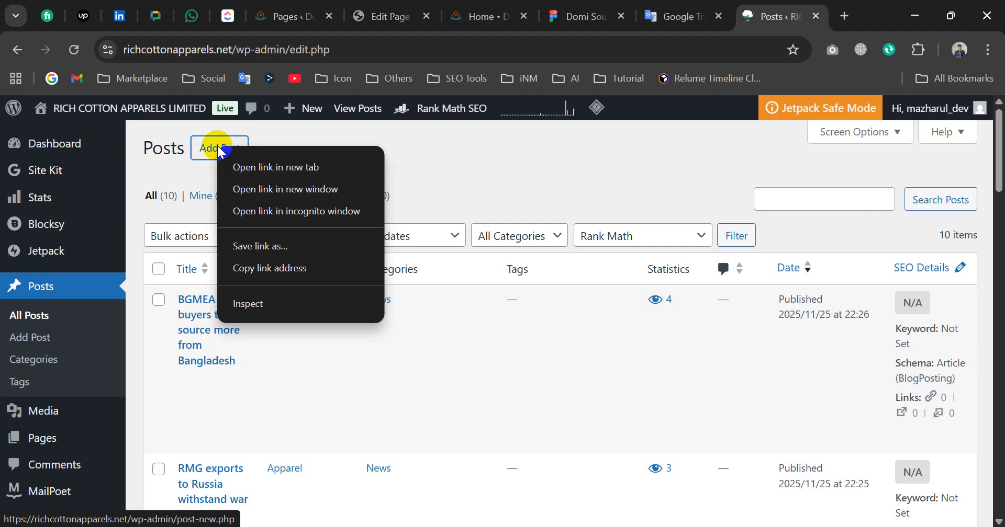
pyautogui.click(253, 168)
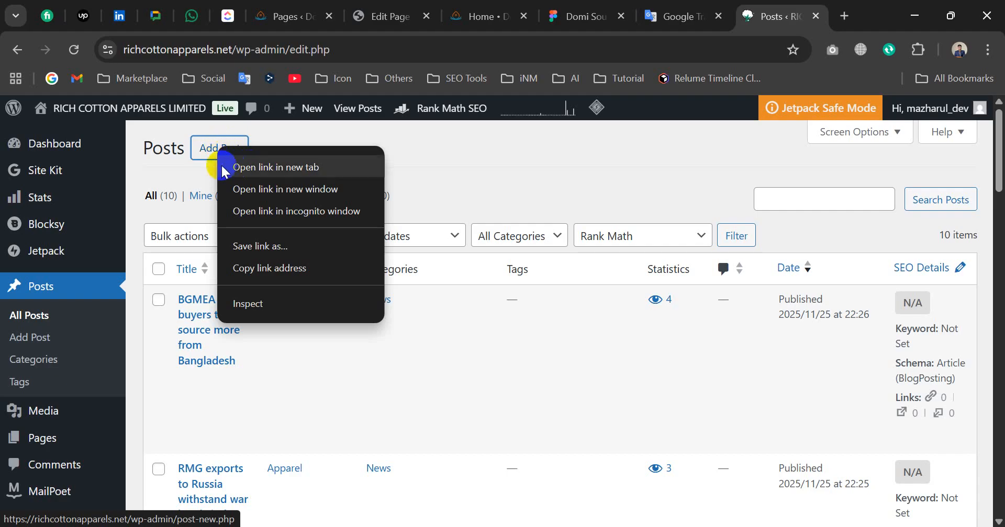
pyautogui.click(199, 170)
pyautogui.rightClick(214, 149)
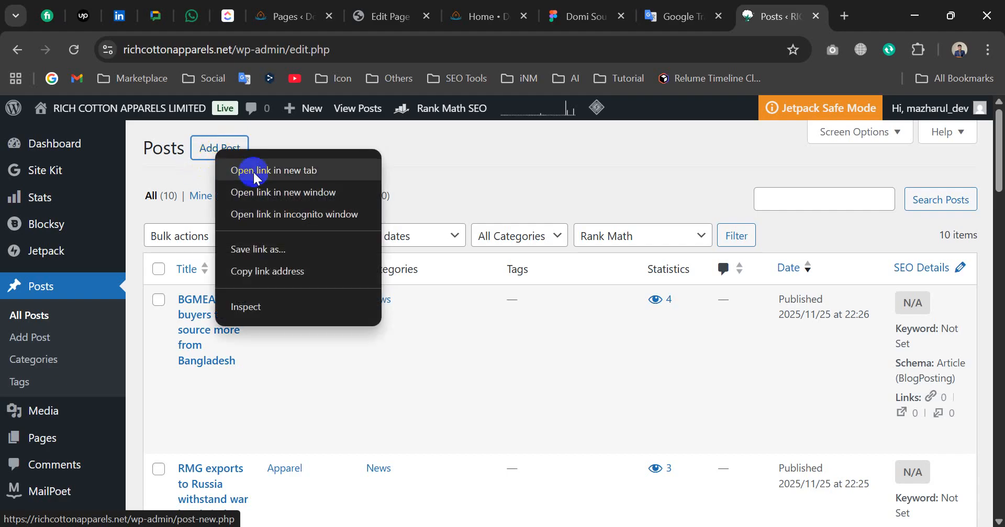
pyautogui.click(289, 176)
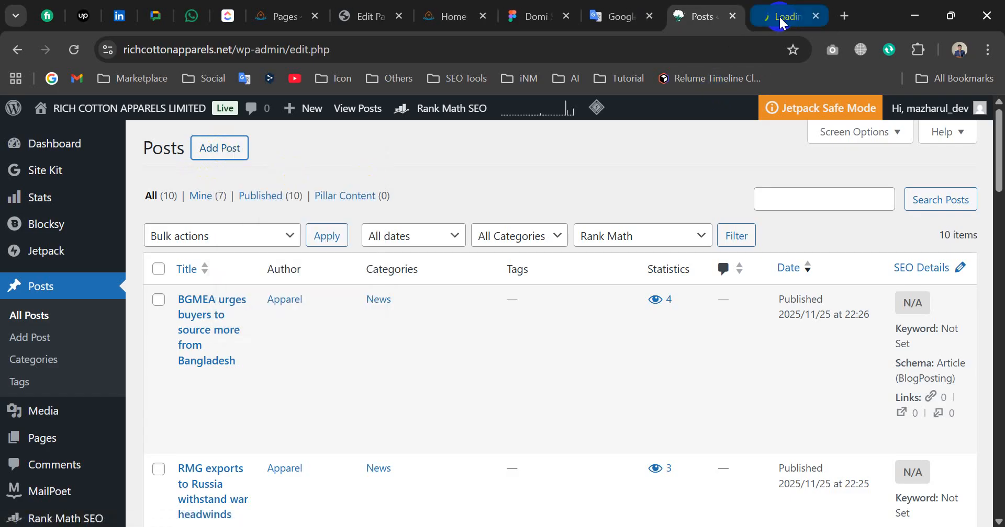
pyautogui.click(778, 18)
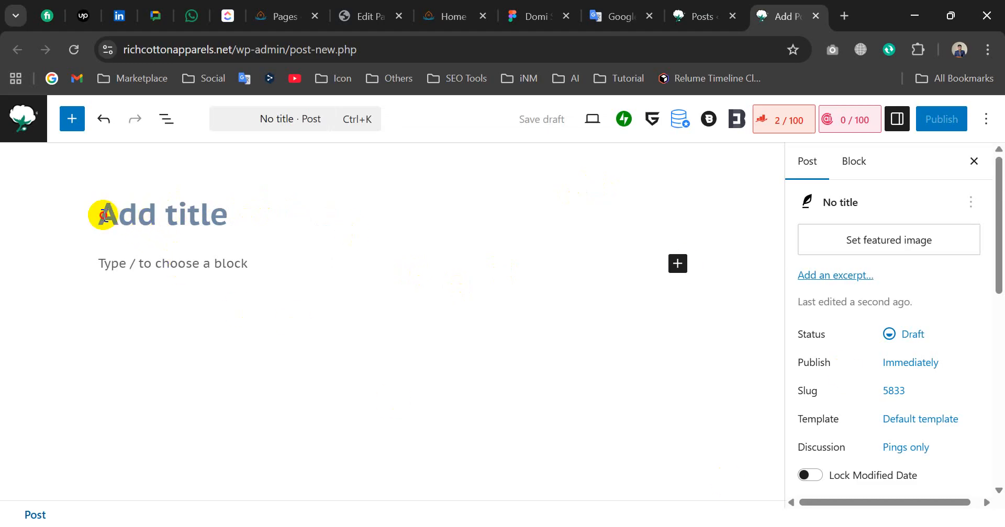
# Examine the blank post's title field, content area and post settings, and close it without saving.
pyautogui.click(128, 266)
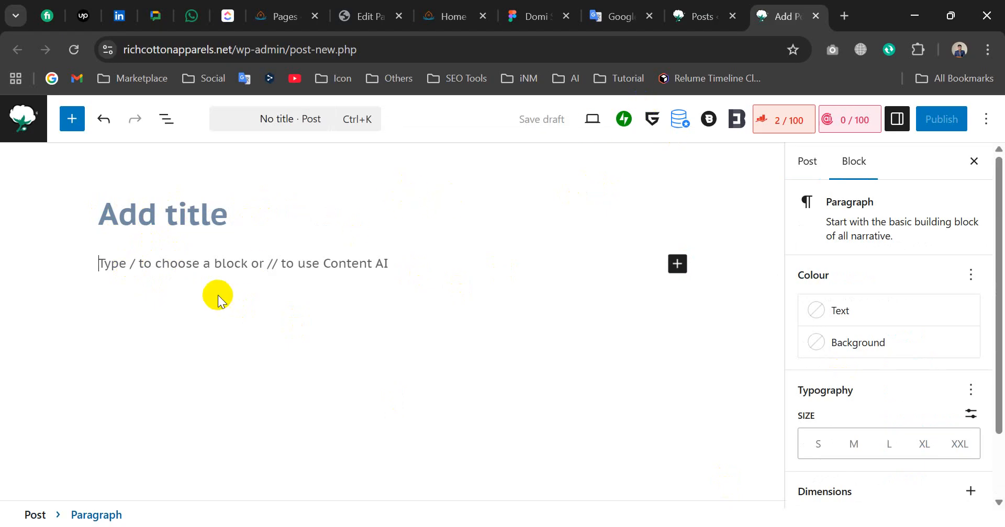
pyautogui.click(192, 215)
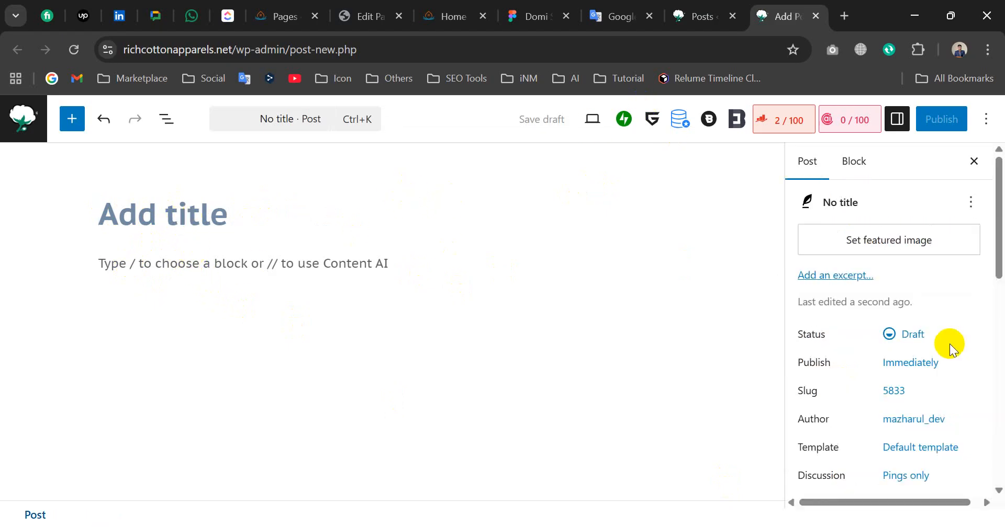
pyautogui.scroll(-1, 901, 324)
pyautogui.scroll(1, 901, 325)
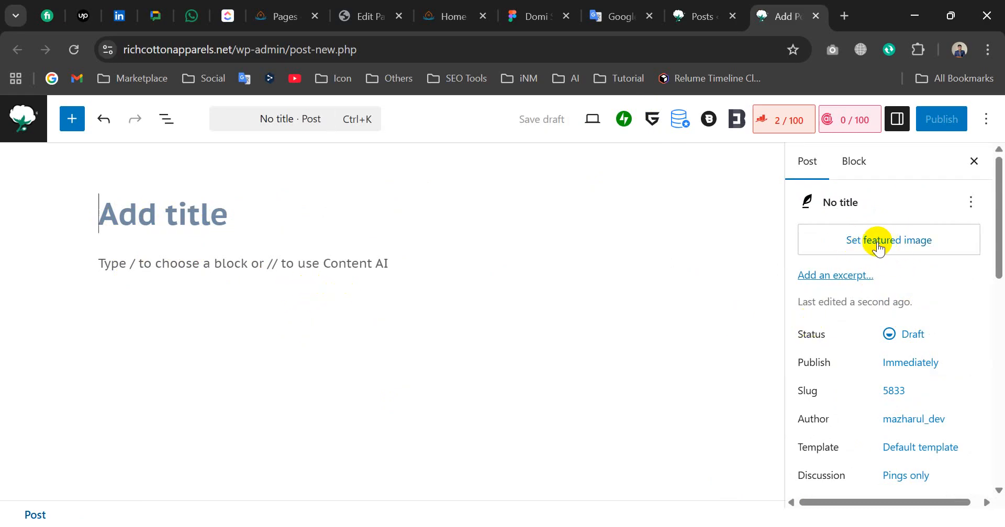
pyautogui.scroll(-1, 897, 213)
pyautogui.scroll(1, 886, 281)
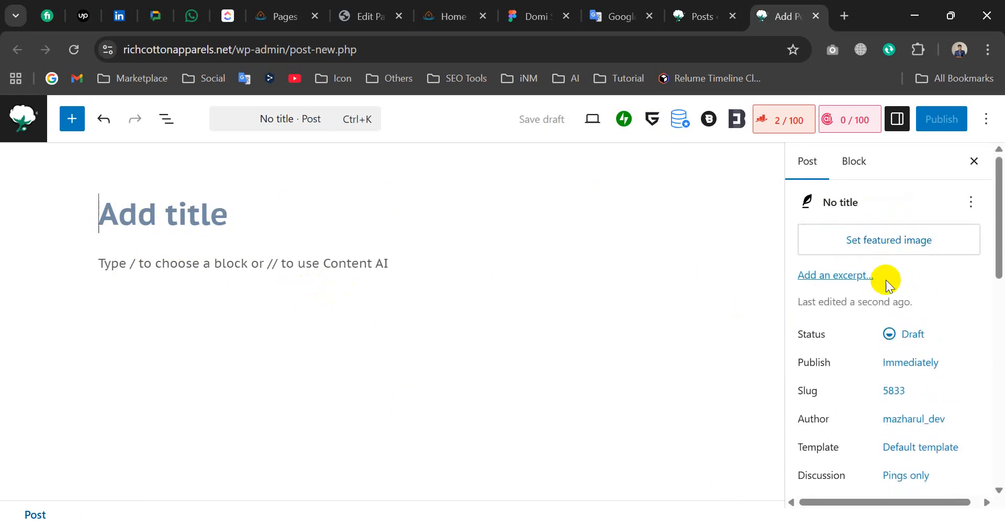
pyautogui.scroll(-7, 896, 352)
pyautogui.scroll(3, 975, 145)
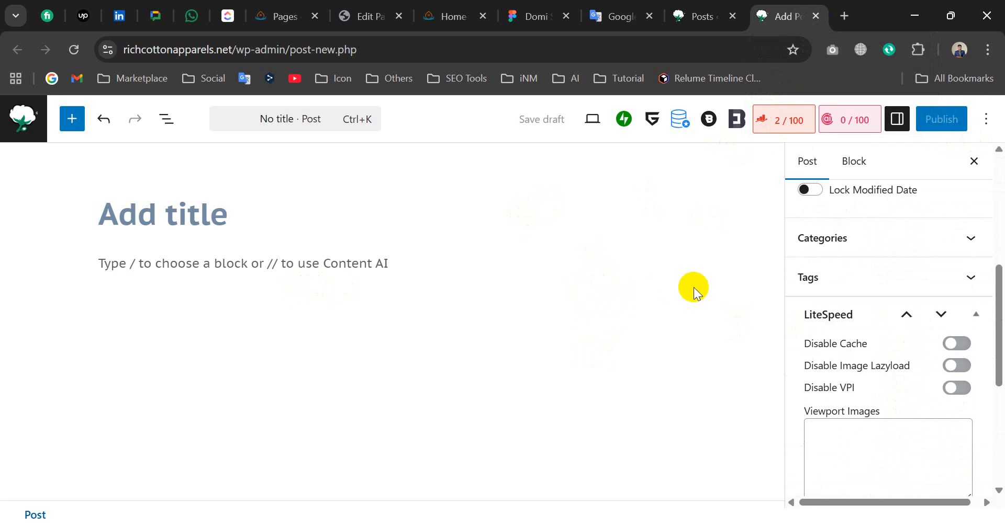
pyautogui.click(816, 17)
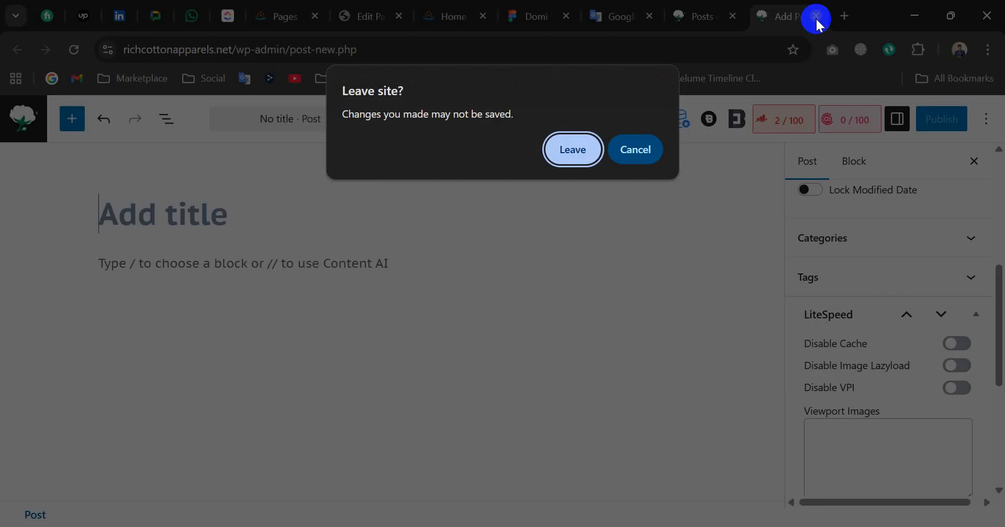
pyautogui.click(574, 149)
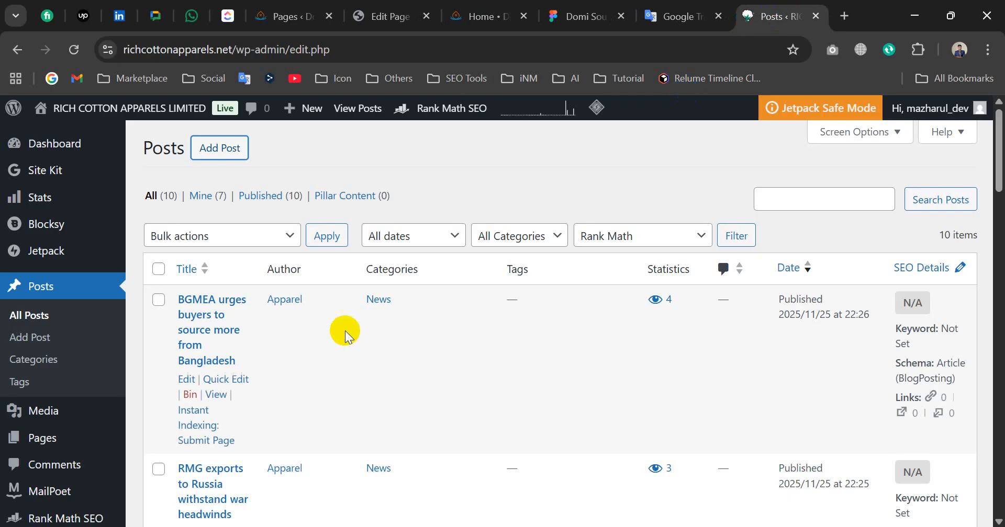
# Open the post "BGMEA urges buyers to source more from Bangladesh" for editing in a separate browser tab.
pyautogui.scroll(-3, 395, 309)
pyautogui.scroll(3, 152, 211)
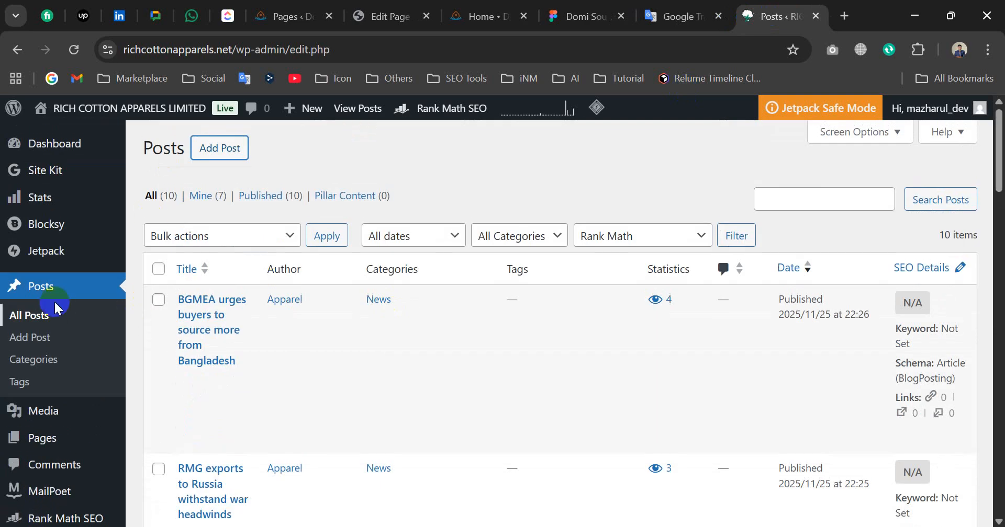
pyautogui.scroll(-10, 365, 197)
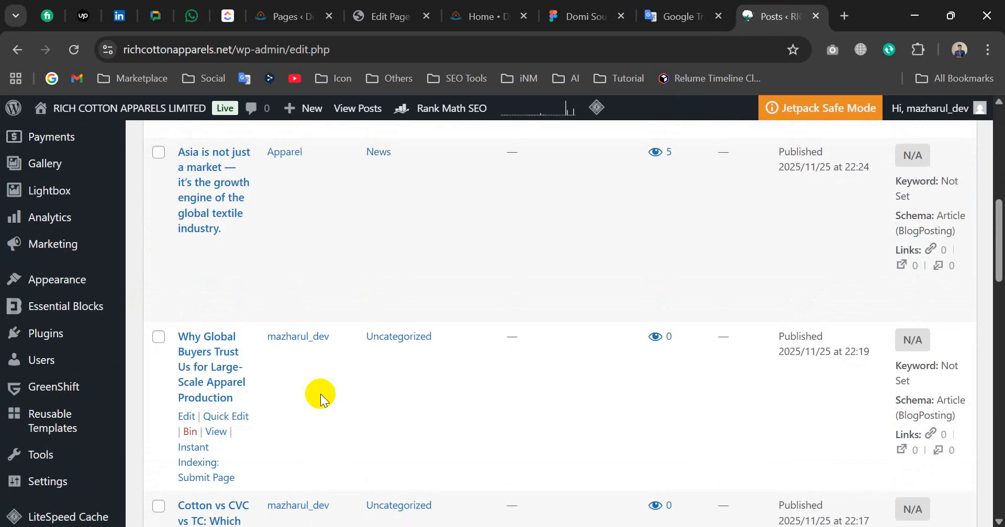
pyautogui.scroll(8, 325, 361)
pyautogui.scroll(2, 325, 361)
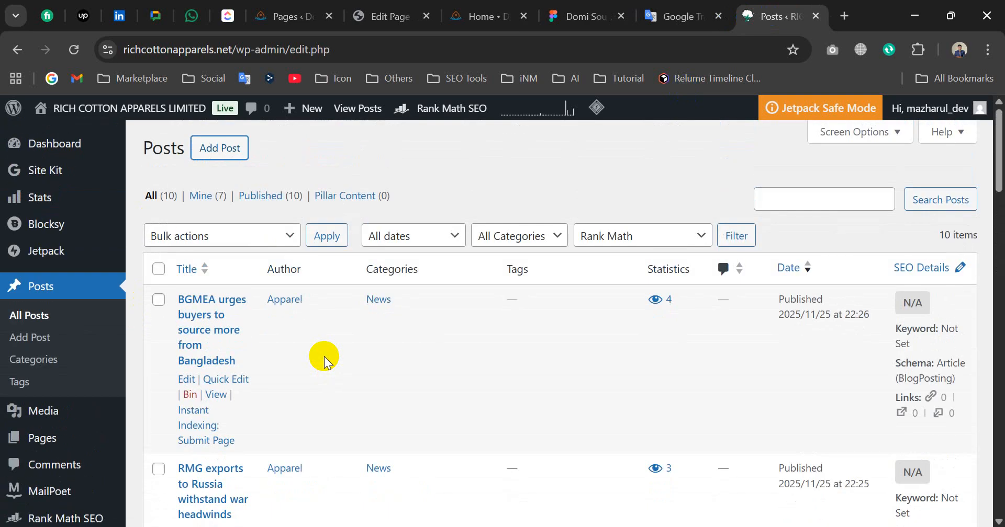
pyautogui.scroll(-2, 300, 352)
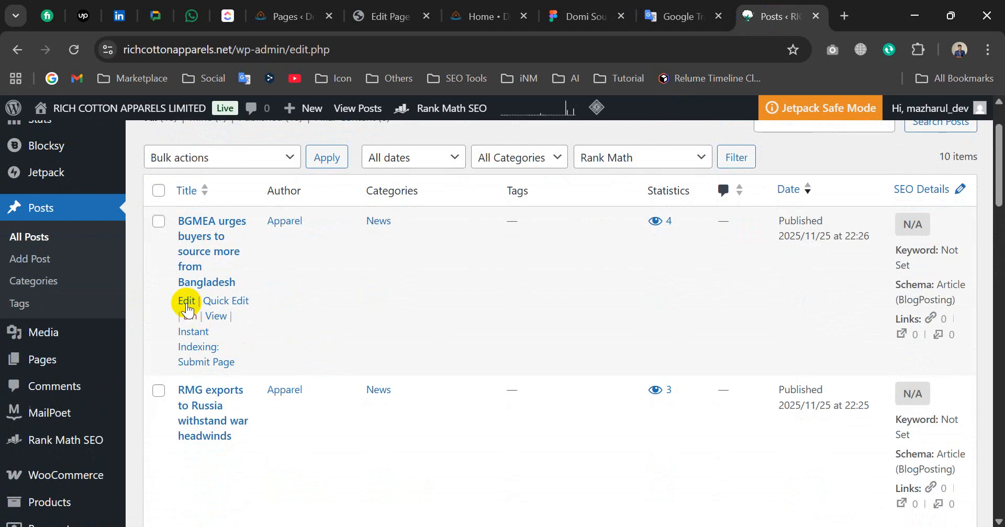
pyautogui.rightClick(190, 304)
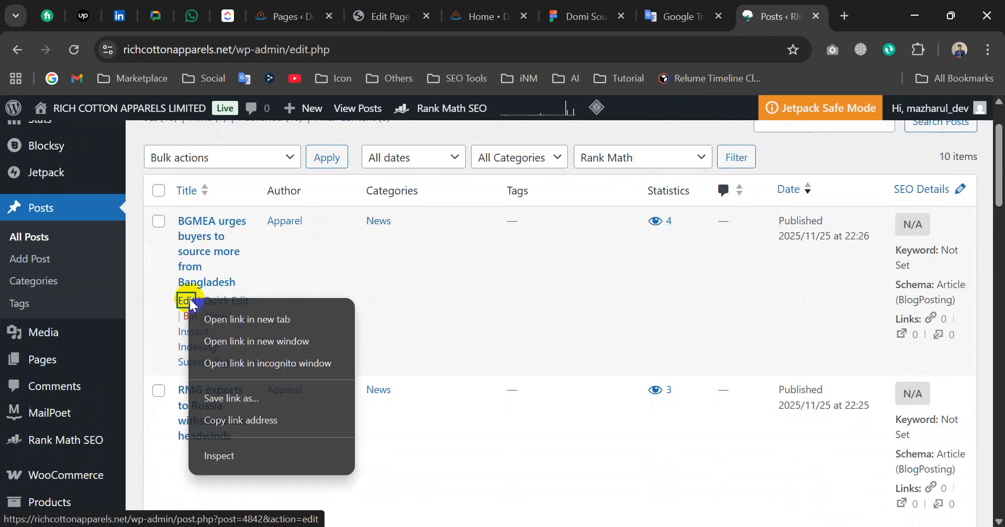
pyautogui.click(240, 320)
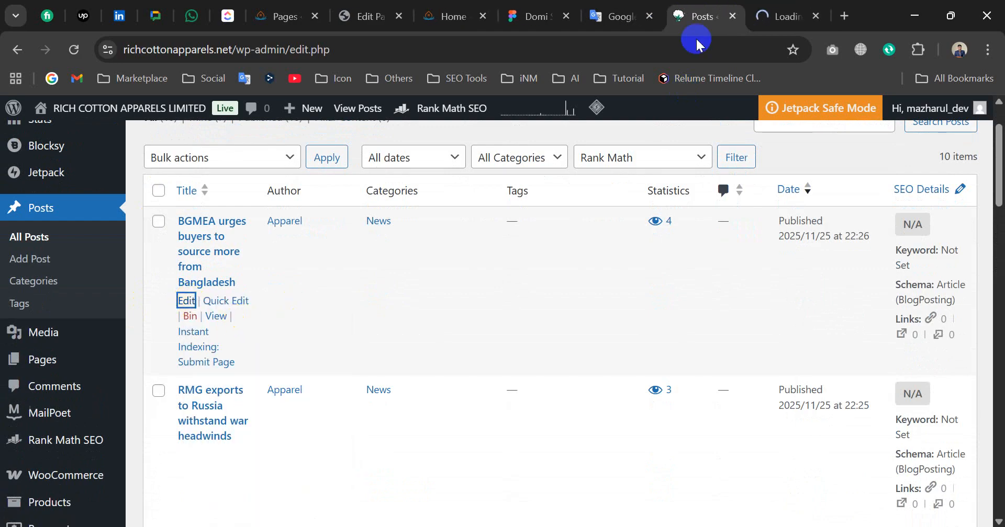
pyautogui.click(799, 15)
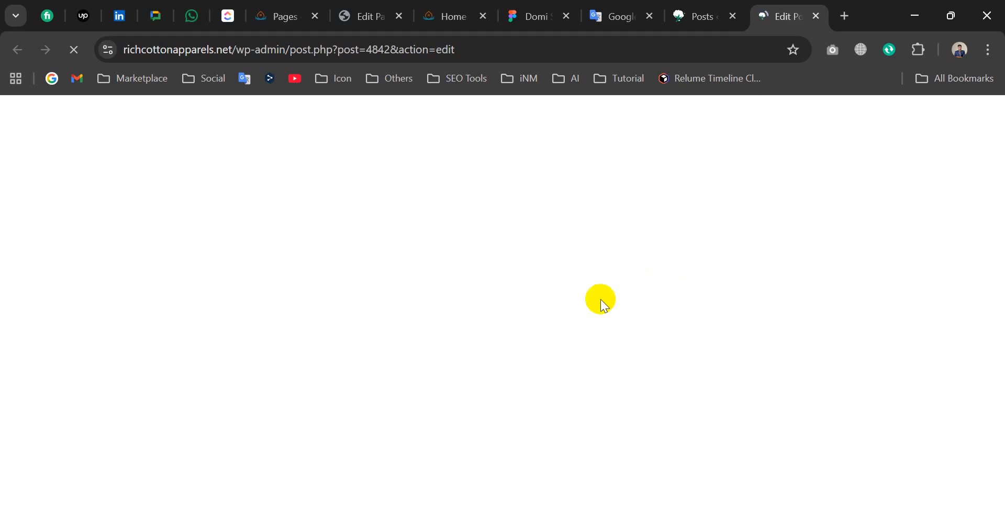
# Look through the whole body of the opened post and return to its beginning.
pyautogui.scroll(-1, 366, 302)
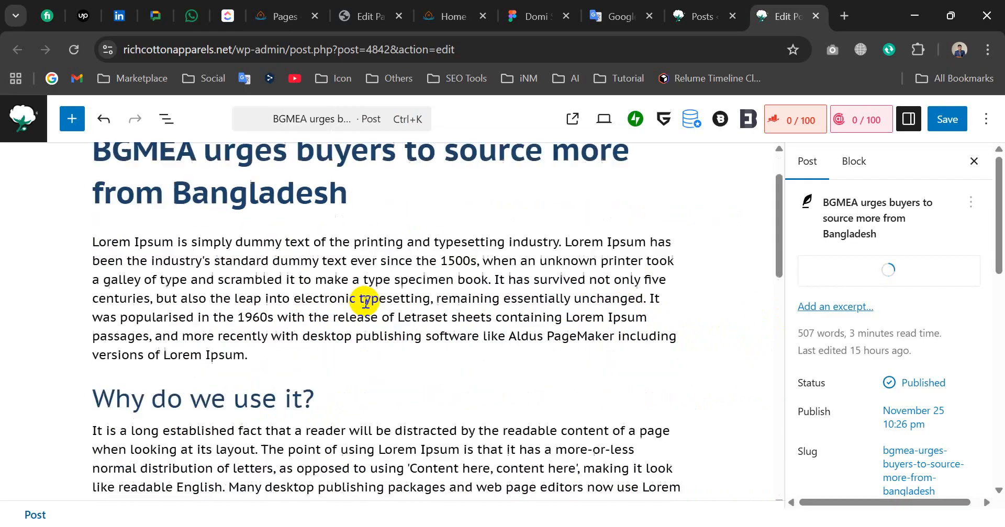
pyautogui.scroll(-7, 332, 298)
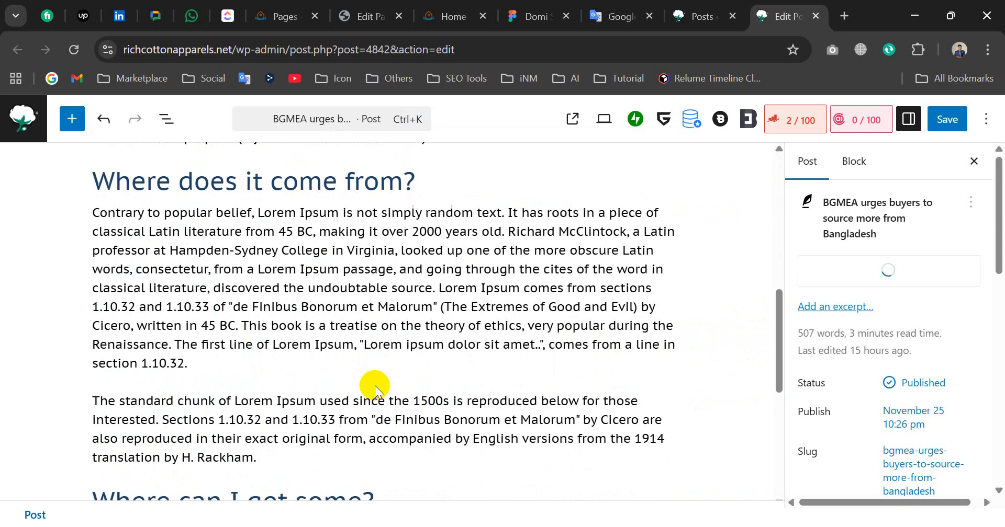
pyautogui.scroll(-2, 371, 391)
pyautogui.scroll(10, 366, 387)
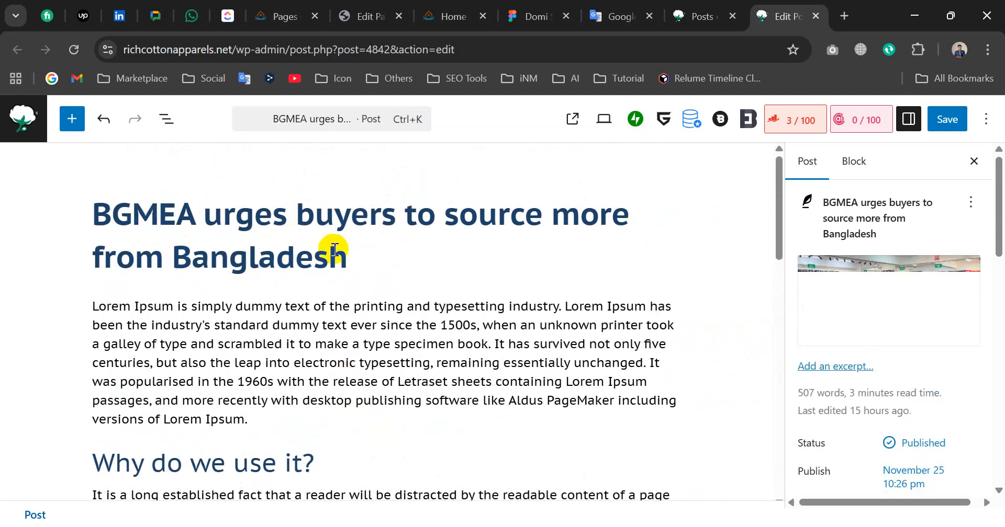
# Highlight the post's title text to examine it, leaving the wording as it is.
pyautogui.click(354, 265)
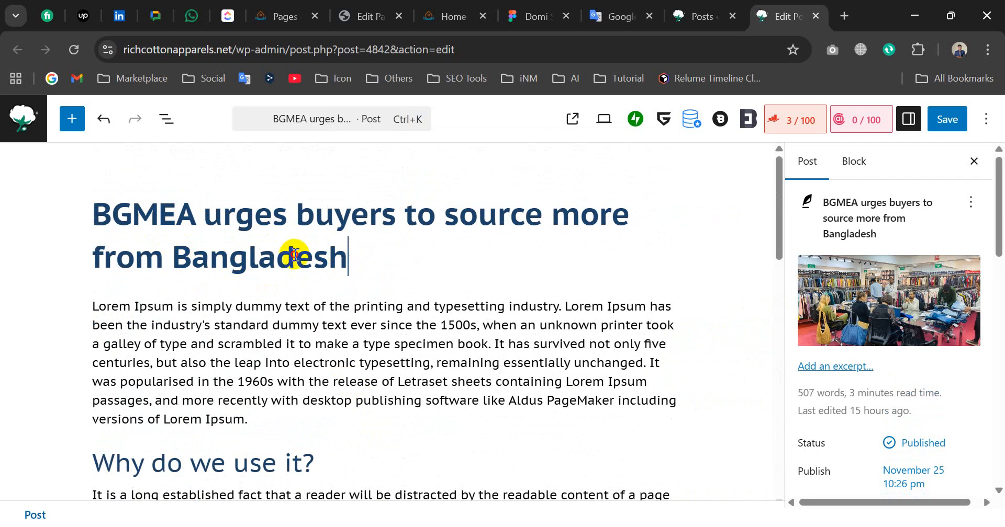
pyautogui.click(157, 216)
pyautogui.moveTo(100, 214); pyautogui.dragTo(320, 260)
pyautogui.click(336, 263)
pyautogui.click(349, 259)
pyautogui.scroll(-2, 216, 358)
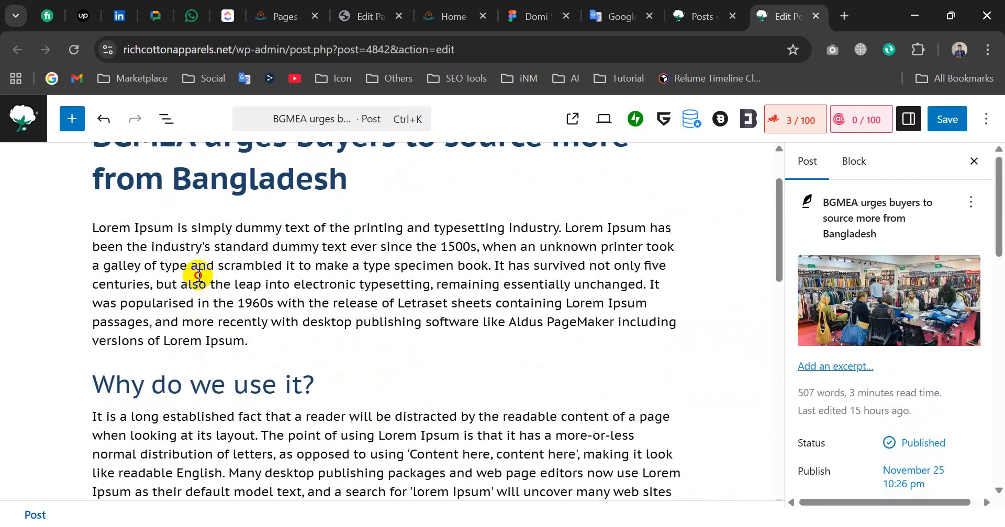
# Select the first body paragraph to examine its block and formatting options.
pyautogui.click(198, 283)
pyautogui.scroll(-2, 243, 273)
pyautogui.scroll(2, 250, 278)
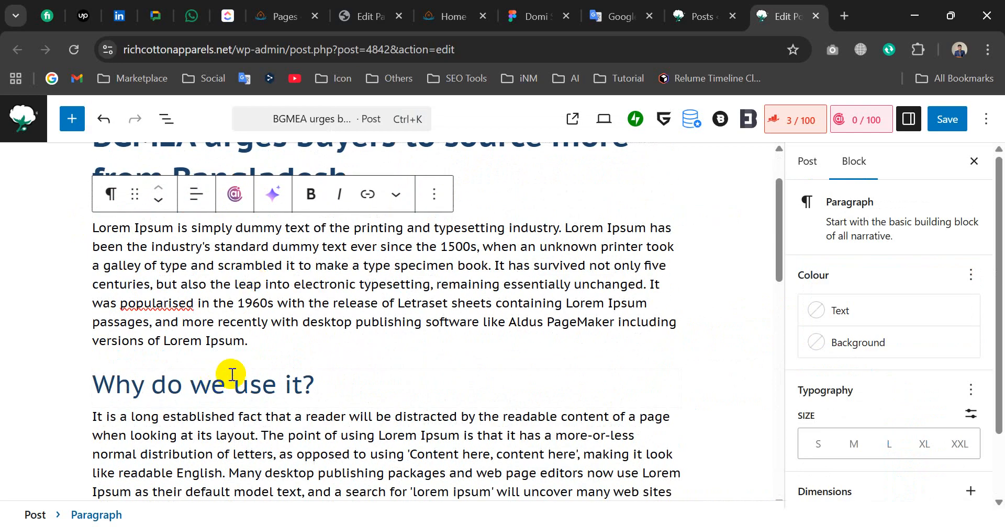
pyautogui.scroll(-2, 231, 305)
pyautogui.scroll(4, 279, 302)
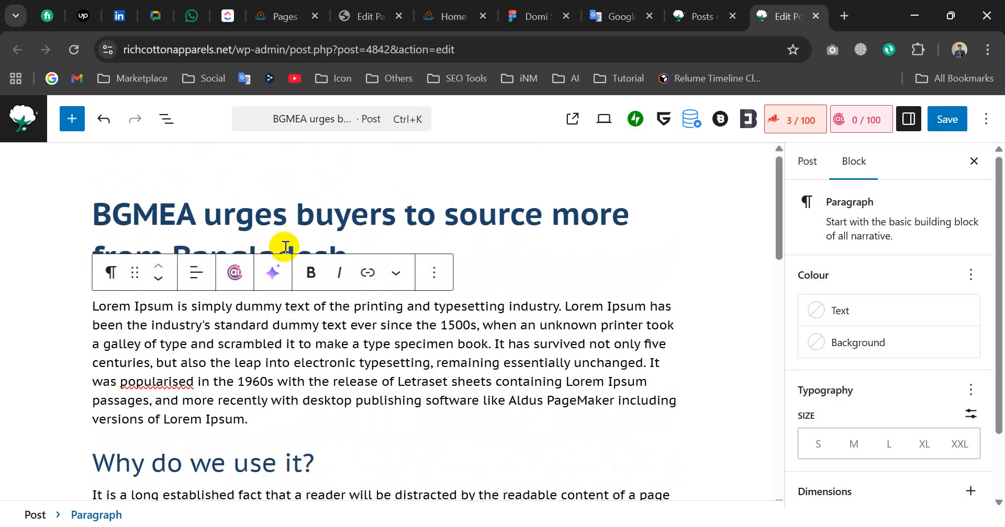
# Check the post title again and select the "Why do we use it?" heading to examine its block settings.
pyautogui.click(297, 215)
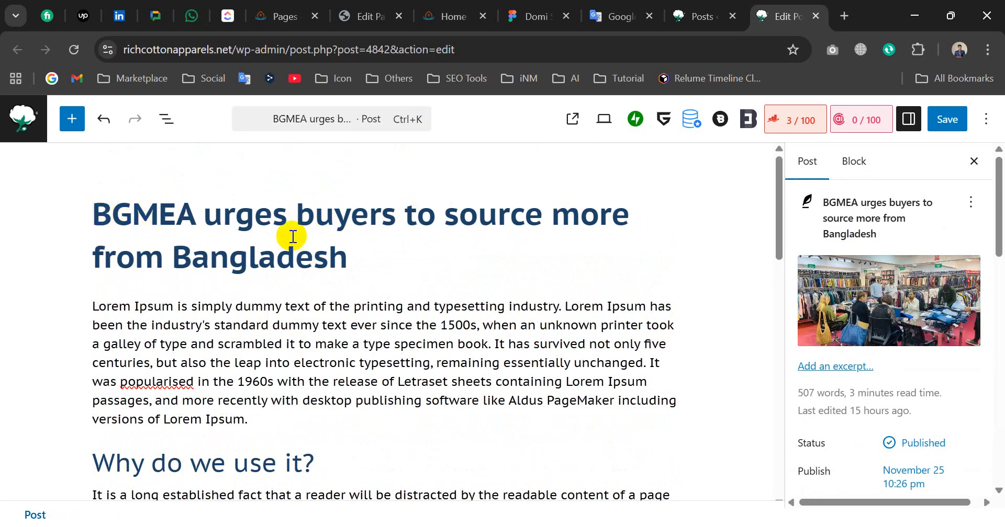
pyautogui.scroll(-2, 275, 311)
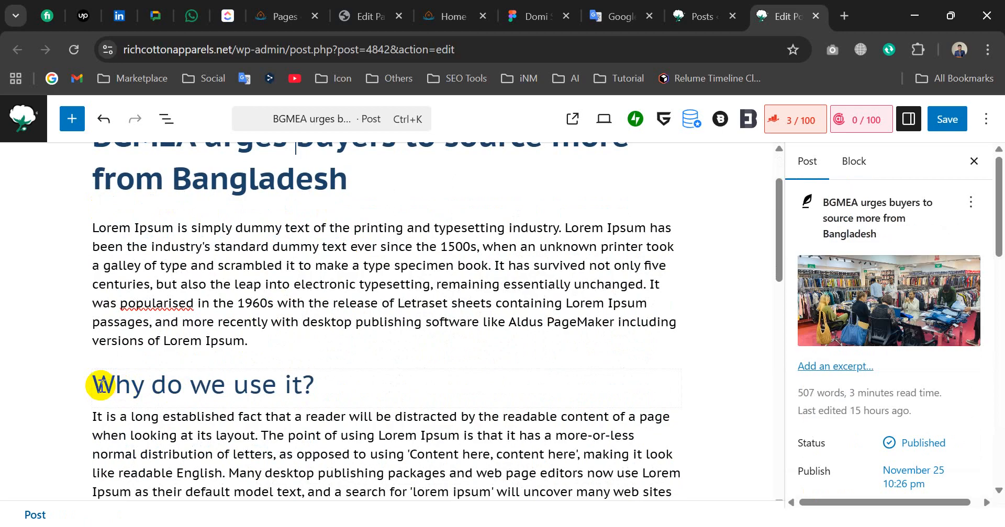
pyautogui.moveTo(101, 386); pyautogui.dragTo(313, 384)
pyautogui.click(325, 386)
pyautogui.scroll(2, 309, 327)
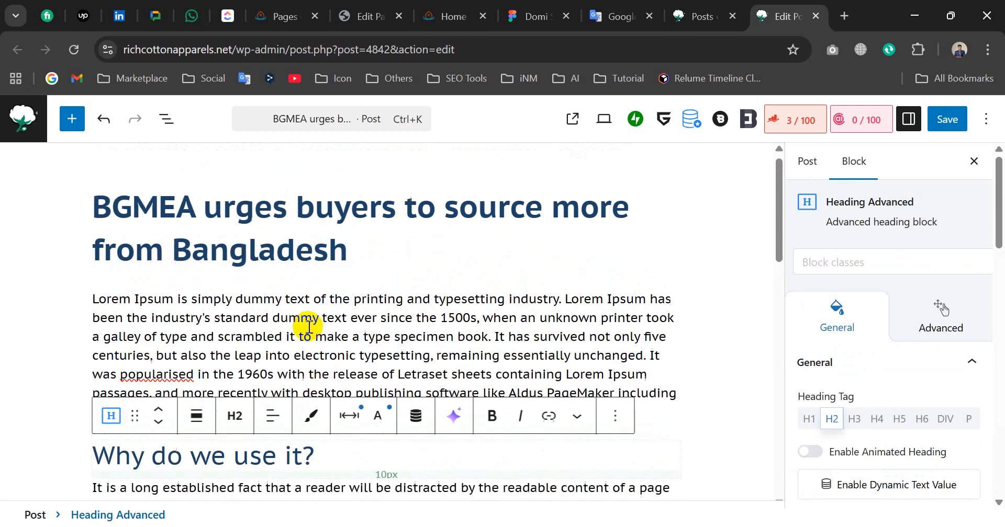
# Select the "Why do we use it?" heading text and examine the heading levels available for it, leaving its level as it is.
pyautogui.scroll(-4, 308, 327)
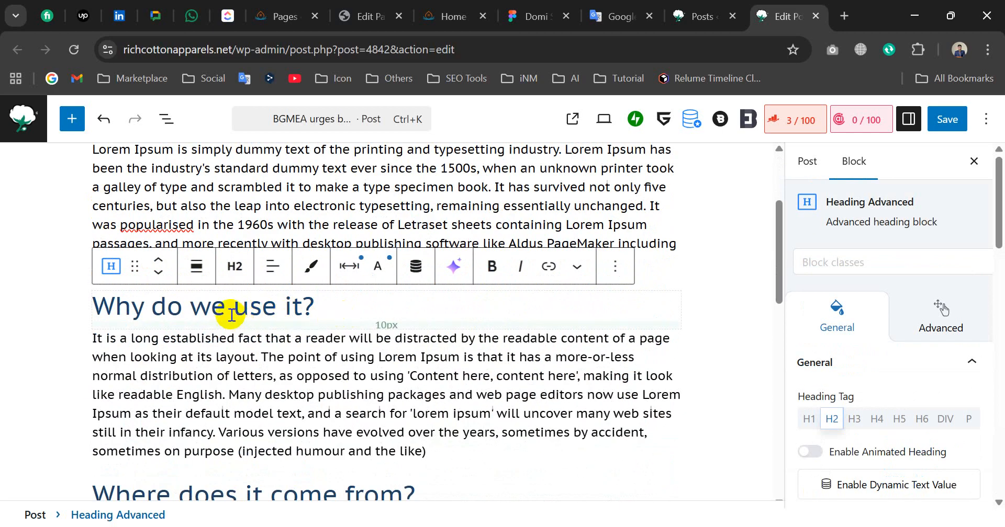
pyautogui.tripleClick(252, 303)
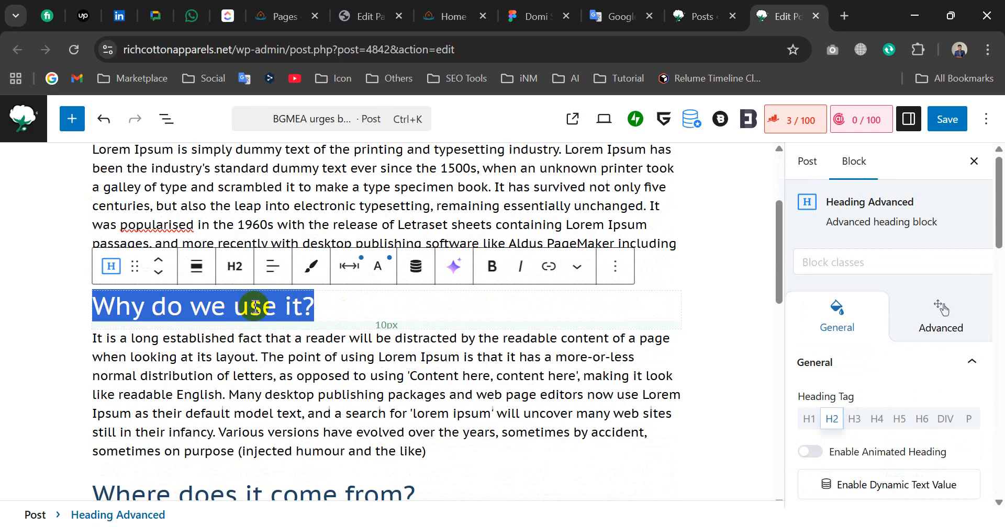
pyautogui.click(235, 267)
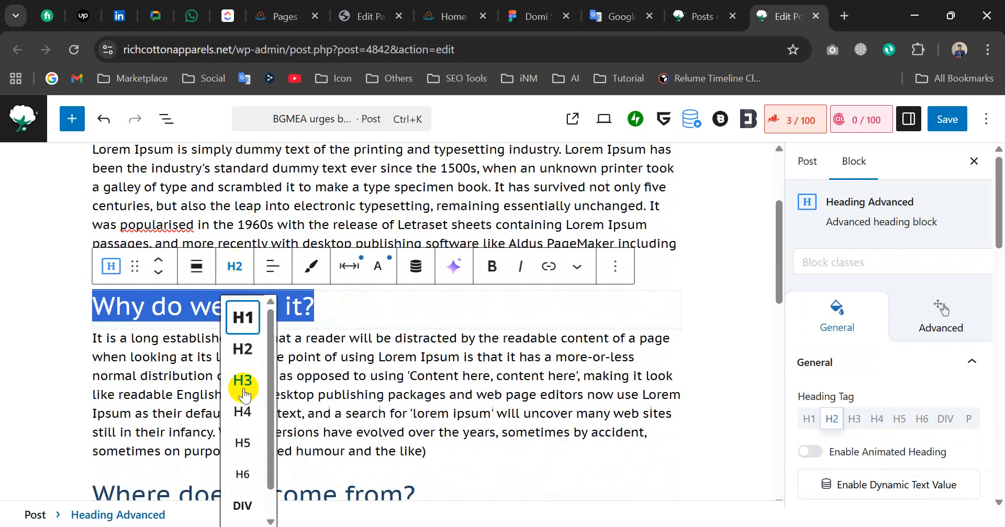
pyautogui.click(183, 302)
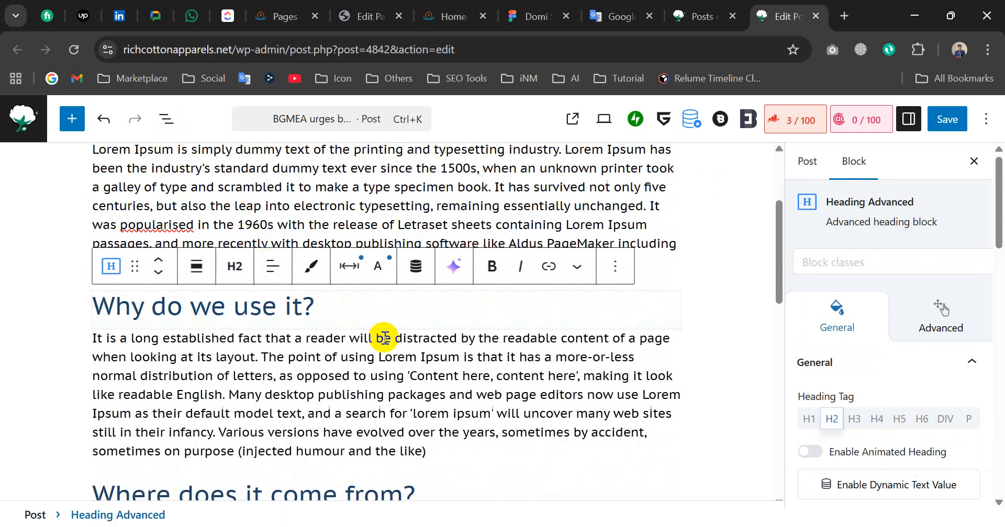
# Insert a Heading Advanced block below the last paragraph of the post, finding it by searching the blocks for "head".
pyautogui.scroll(-8, 453, 335)
pyautogui.scroll(-5, 455, 350)
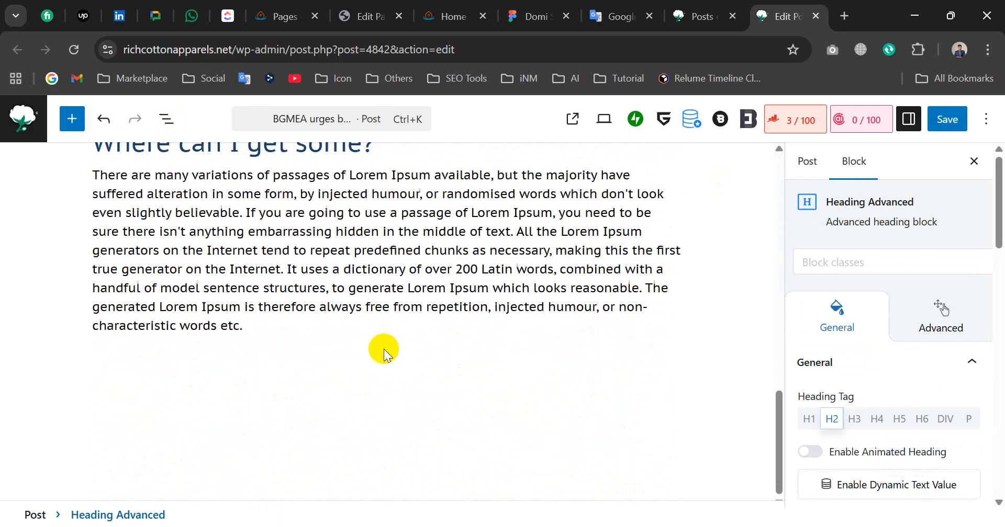
pyautogui.click(383, 349)
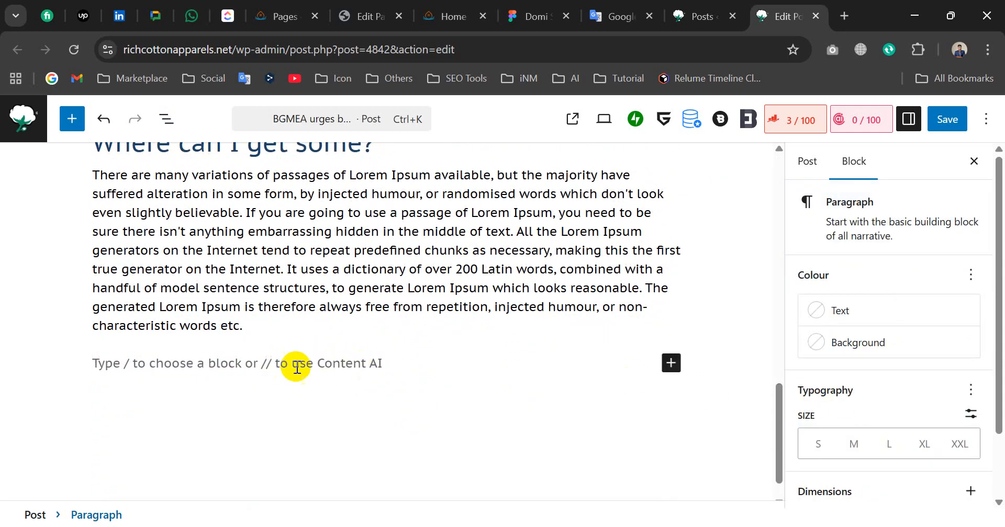
pyautogui.click(671, 365)
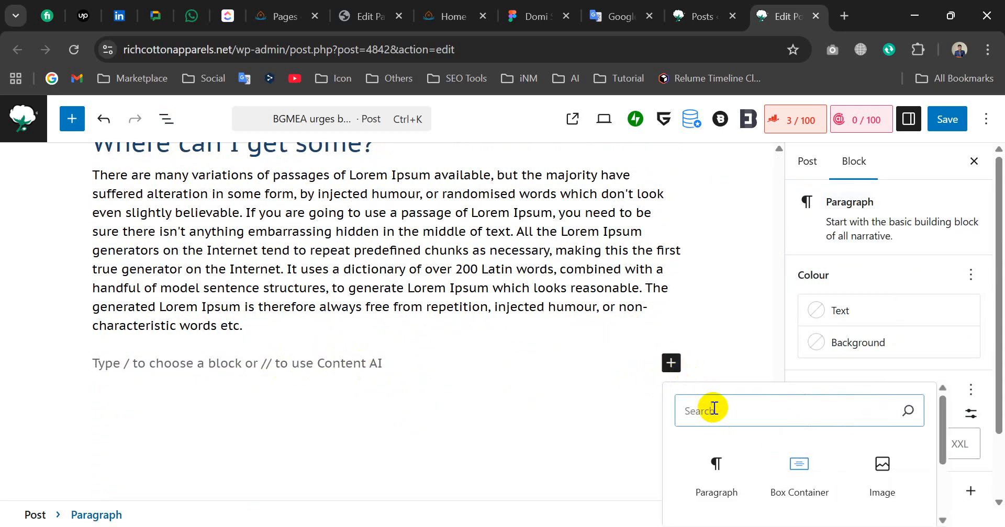
pyautogui.write('head')
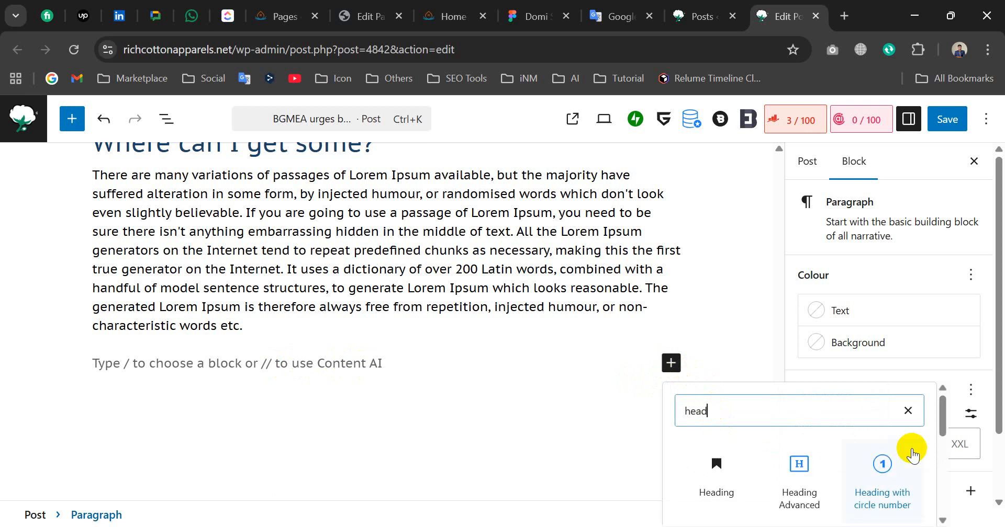
pyautogui.click(800, 476)
# Try heading level H3 on the new Heading Advanced block, followed by H4.
pyautogui.click(235, 329)
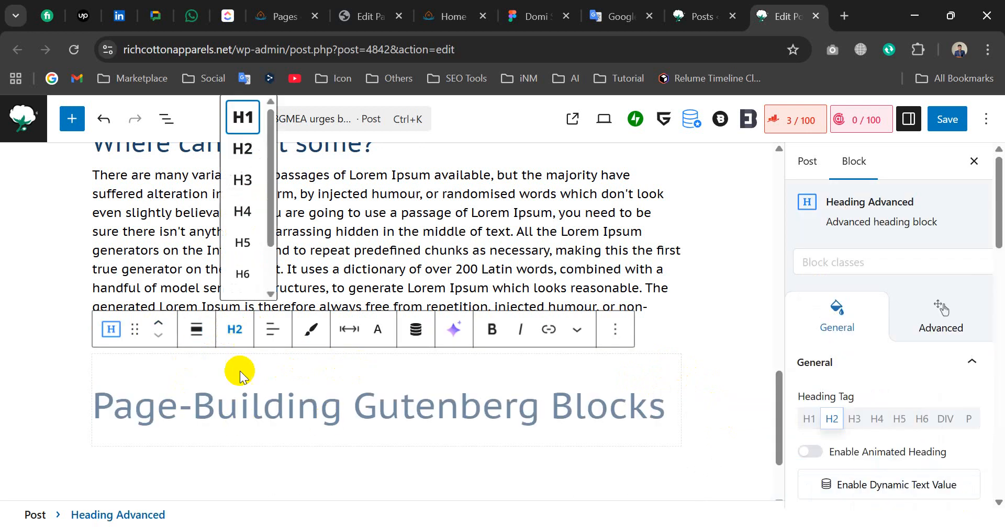
pyautogui.click(241, 179)
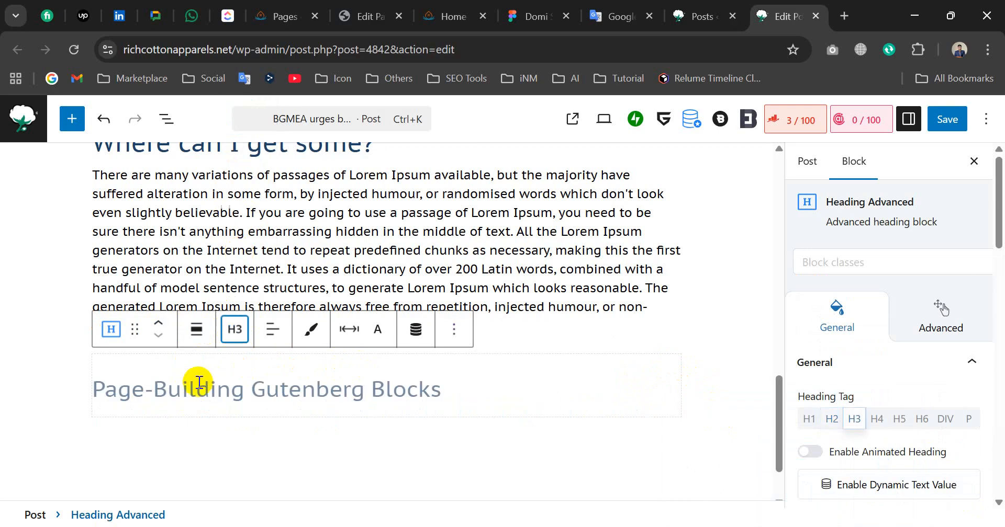
pyautogui.click(237, 334)
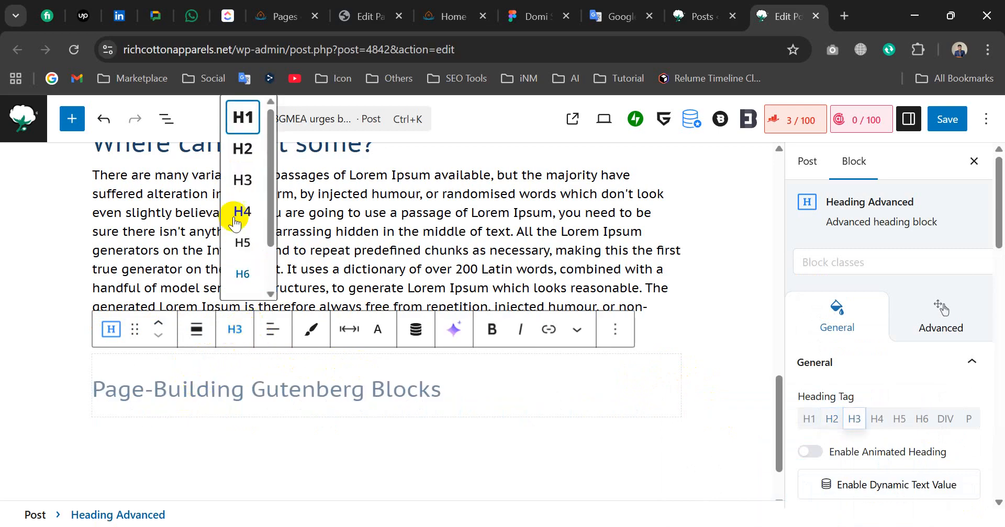
pyautogui.click(242, 211)
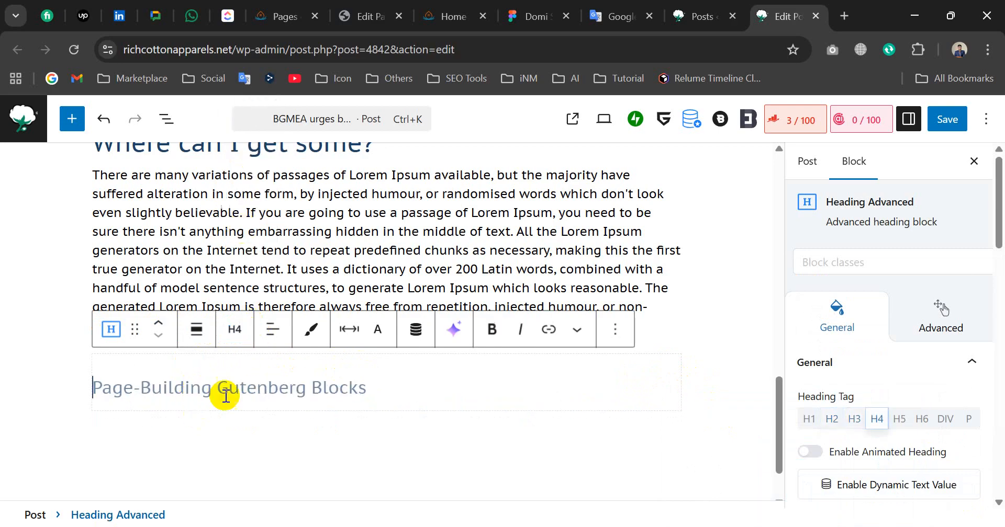
# Delete the empty Heading Advanced block at the end of the post.
pyautogui.click(615, 330)
pyautogui.scroll(-3, 666, 235)
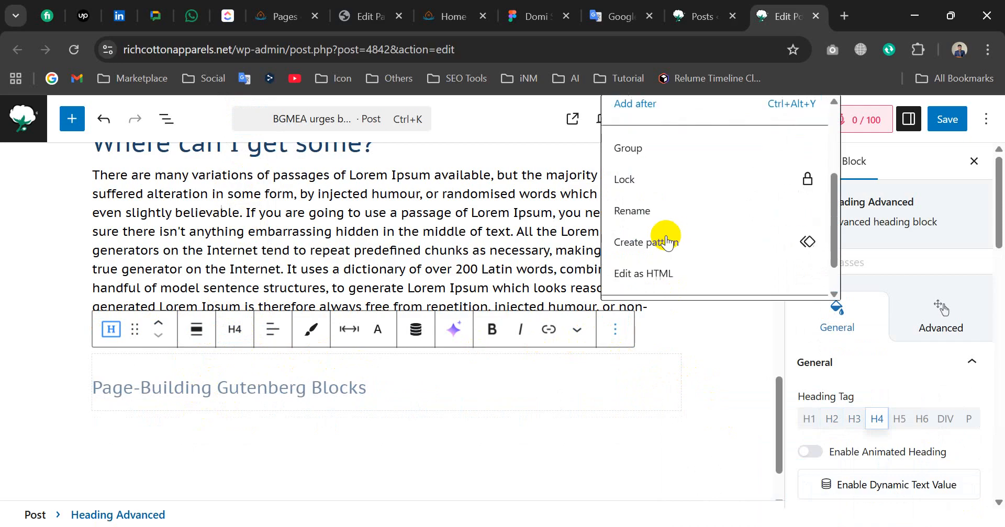
pyautogui.click(633, 281)
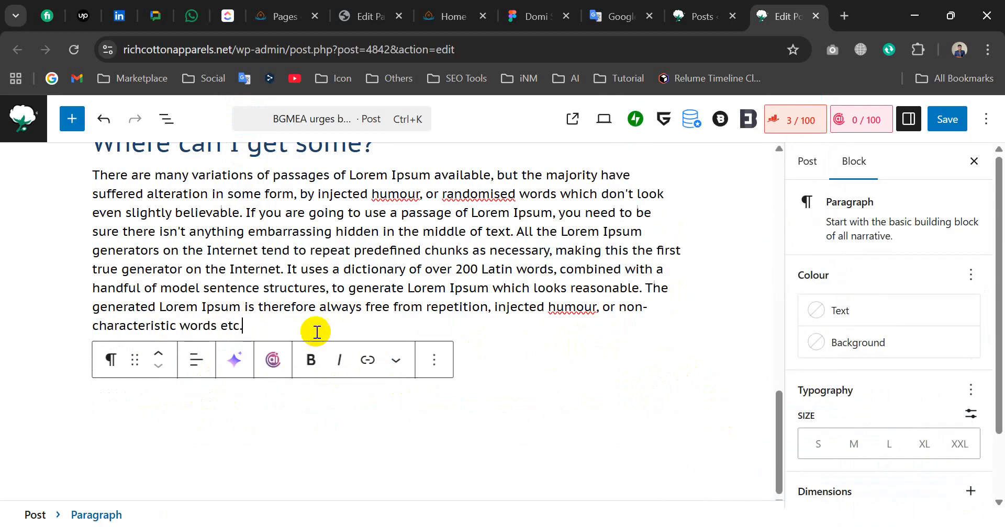
pyautogui.click(412, 250)
# Insert a Text Advanced block below the last paragraph, finding it by searching the blocks for "text".
pyautogui.click(485, 411)
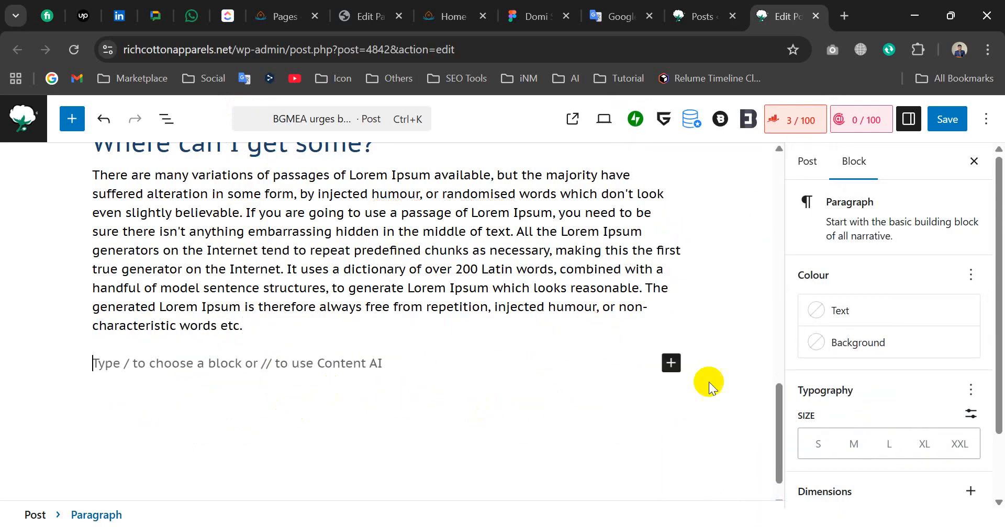
pyautogui.click(670, 363)
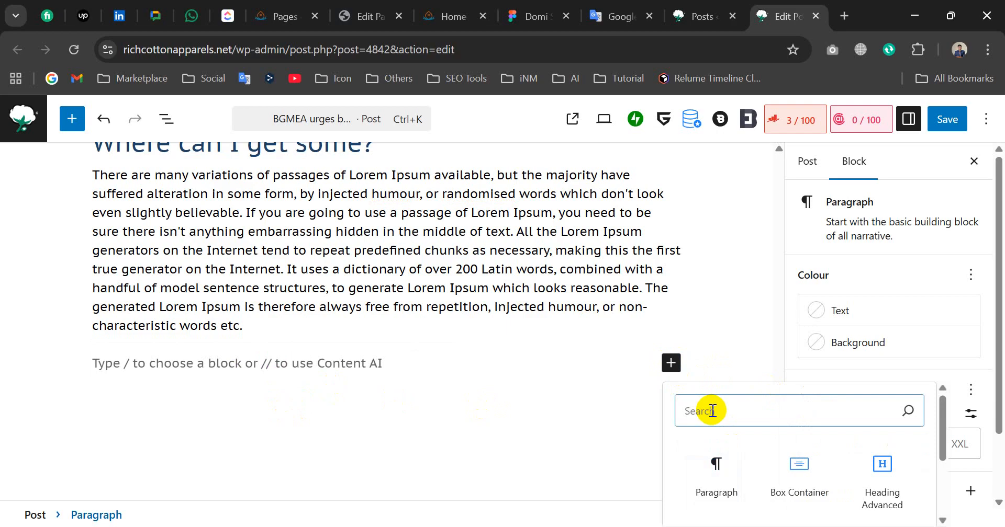
pyautogui.write('text')
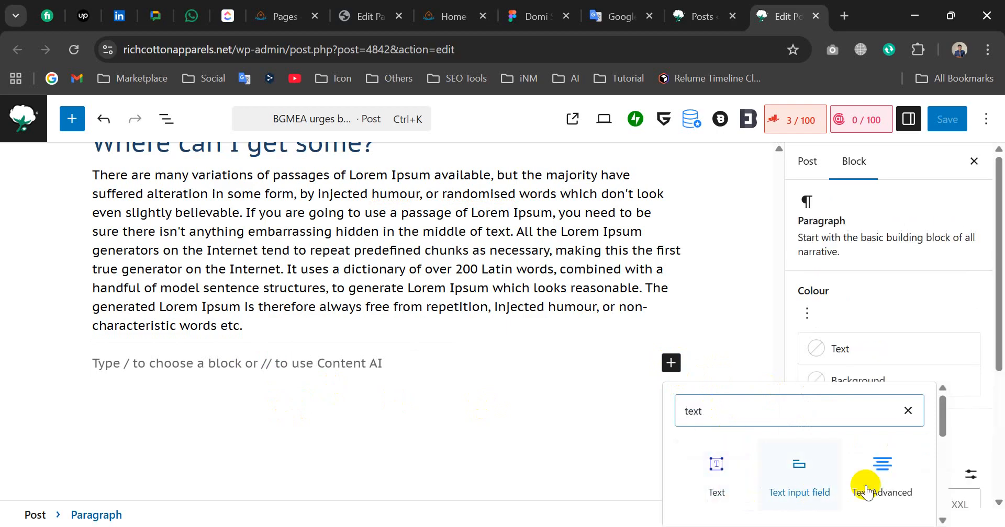
pyautogui.click(856, 472)
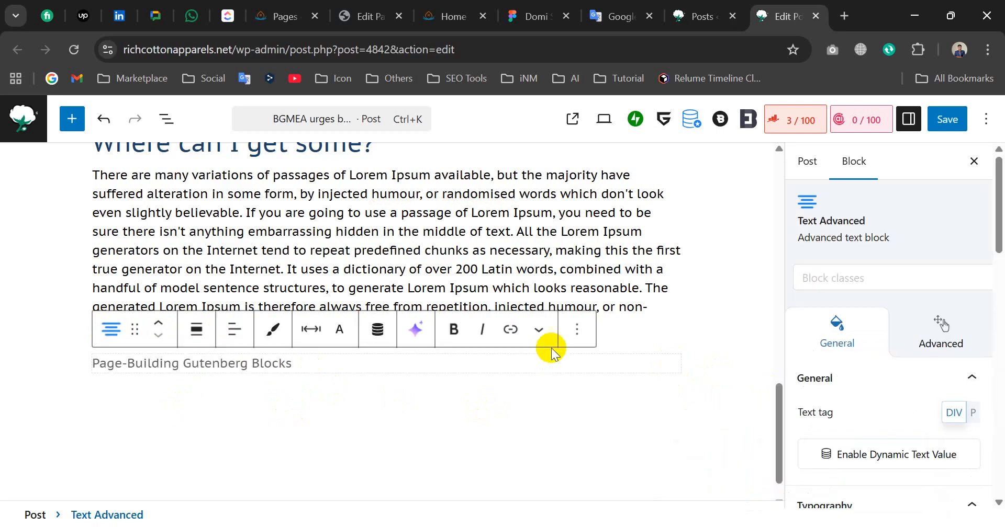
# Delete the empty Text Advanced block at the end of the post.
pyautogui.click(577, 329)
pyautogui.scroll(-3, 599, 289)
pyautogui.click(600, 289)
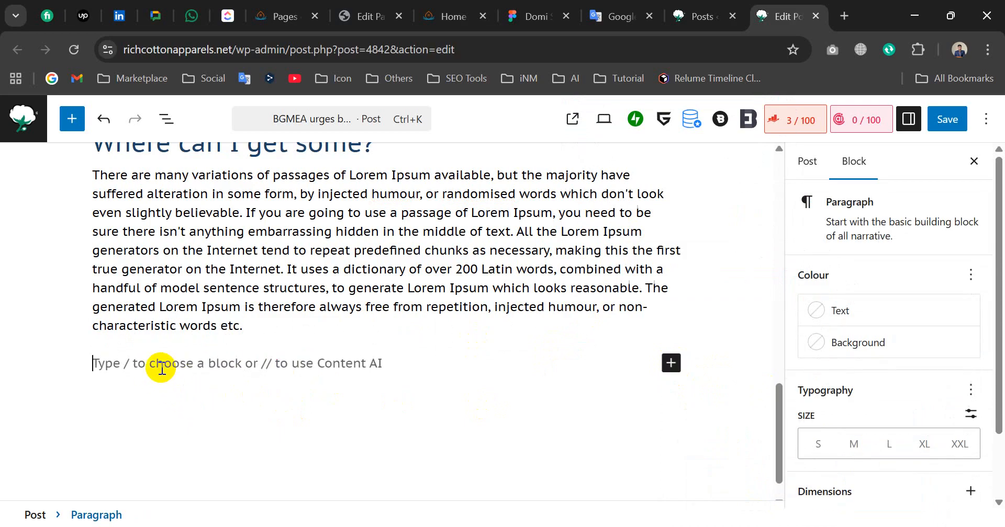
# Enter the sample text "afasfda" in the empty paragraph at the end of the post and erase it.
pyautogui.write('afasfda')
pyautogui.moveTo(150, 370); pyautogui.dragTo(79, 359)
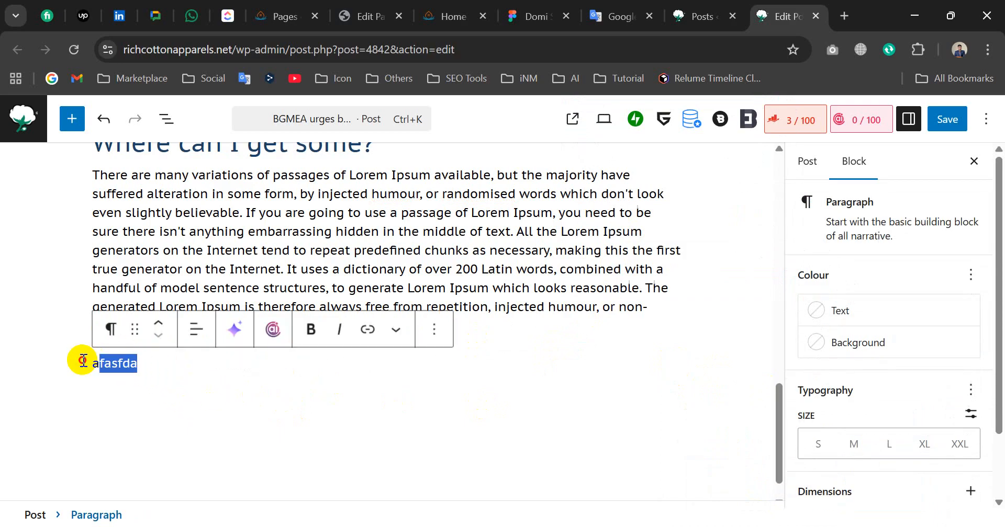
pyautogui.press('BackSpace')
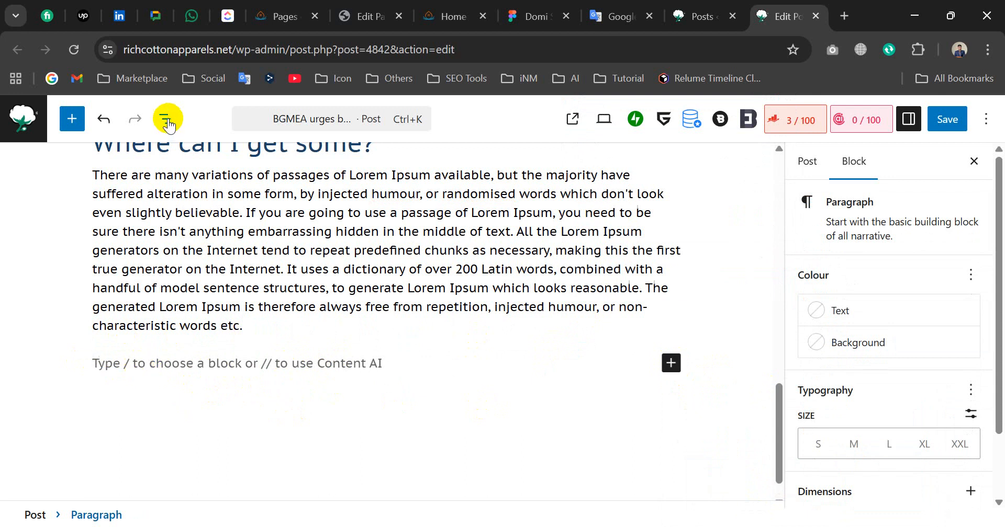
# Enter "ytsr" in the empty paragraph at the end of the post and delete that paragraph block.
pyautogui.write('ytsr')
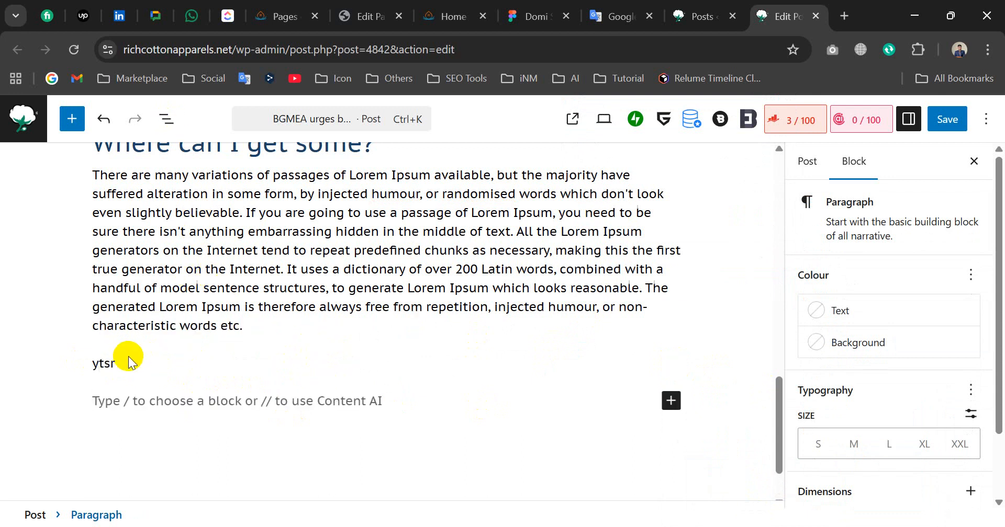
pyautogui.click(434, 329)
pyautogui.scroll(-3, 442, 277)
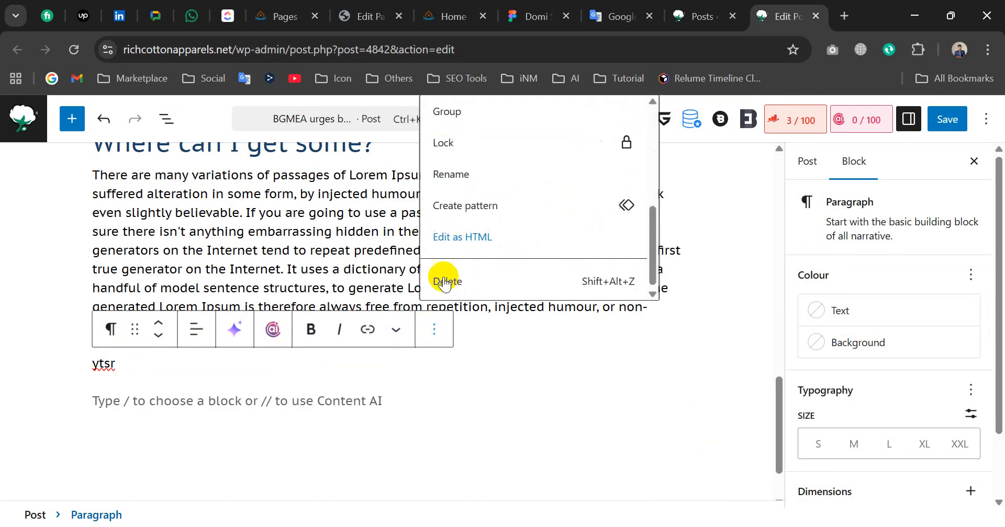
pyautogui.click(440, 282)
# Add a closing paragraph with the text "gsa" at the end of the post and delete its block.
pyautogui.click(487, 359)
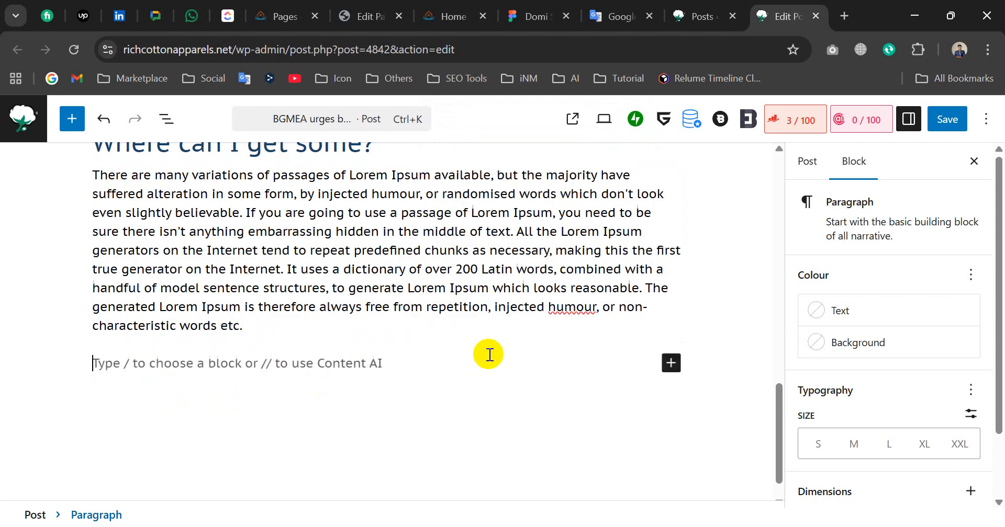
pyautogui.write('gsa')
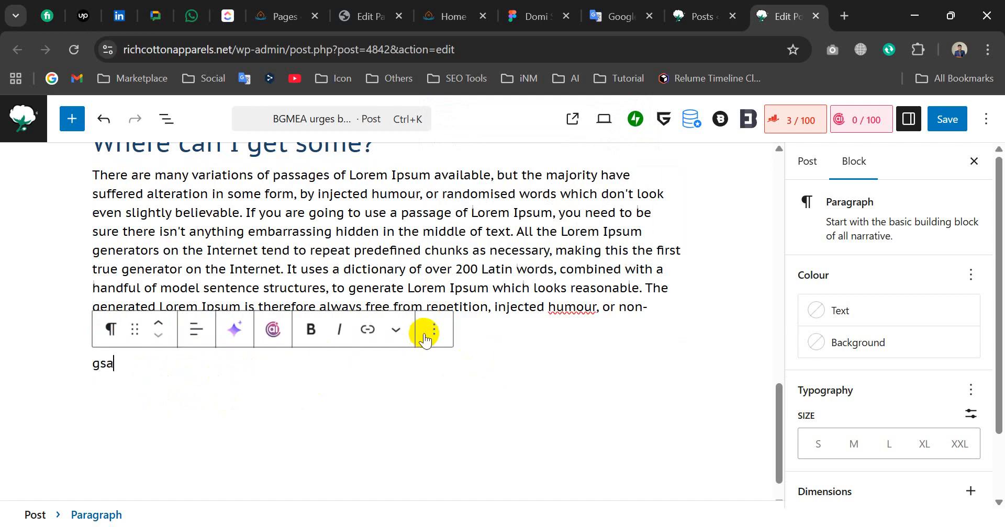
pyautogui.click(435, 330)
pyautogui.scroll(-4, 447, 276)
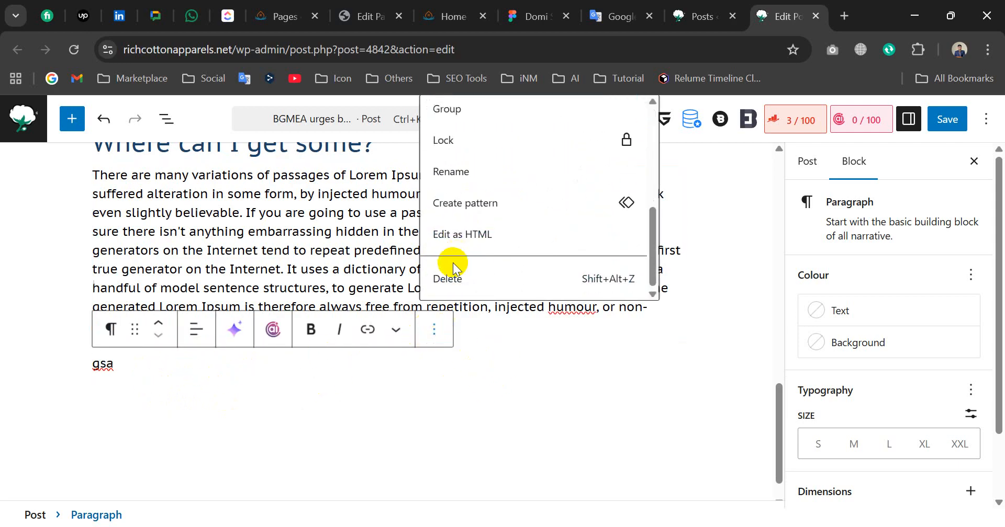
pyautogui.click(455, 293)
# Return to the beginning of the post and examine the paragraph's colour, typography, dimensions and border settings.
pyautogui.scroll(15, 369, 335)
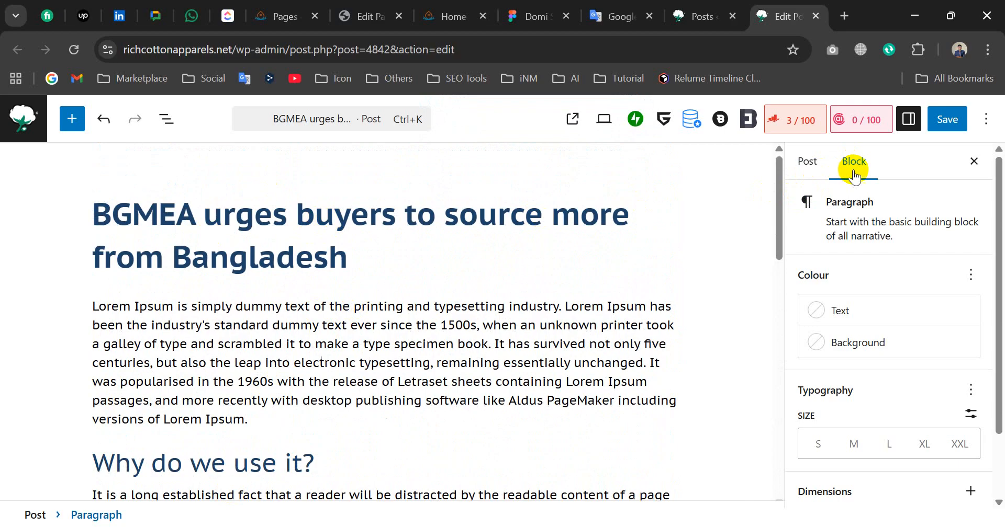
pyautogui.scroll(-2, 873, 397)
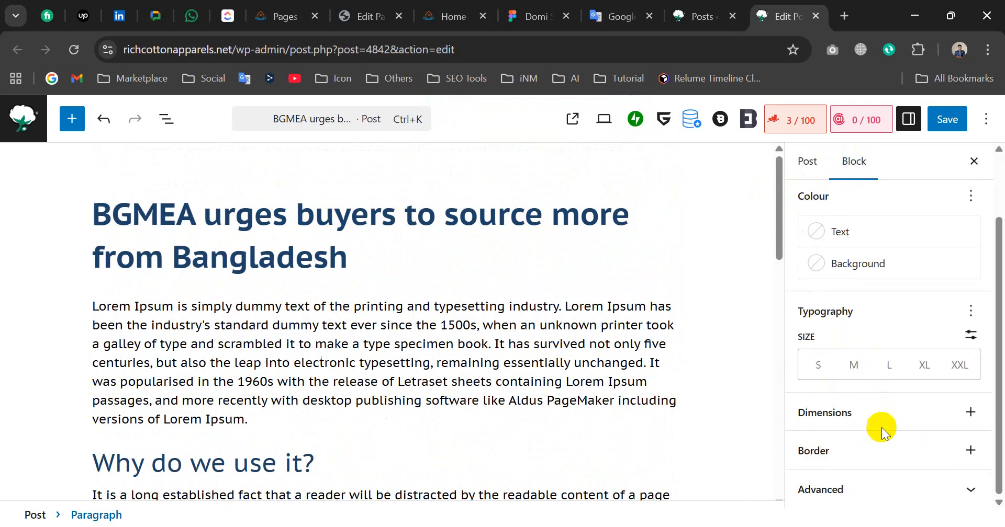
pyautogui.scroll(2, 858, 262)
# Open the post's featured image for replacement and upload the portrait photo from the desktop to the media library.
pyautogui.click(809, 168)
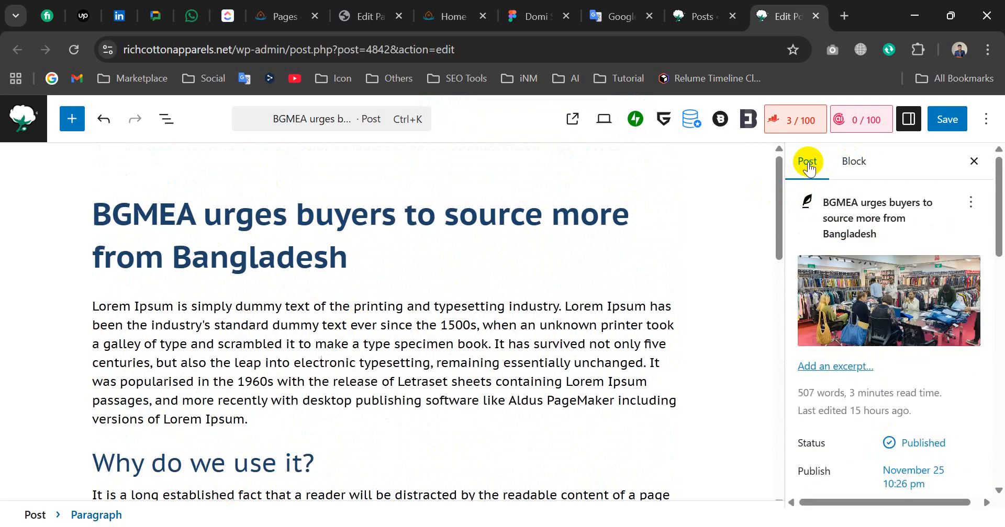
pyautogui.moveTo(834, 324)
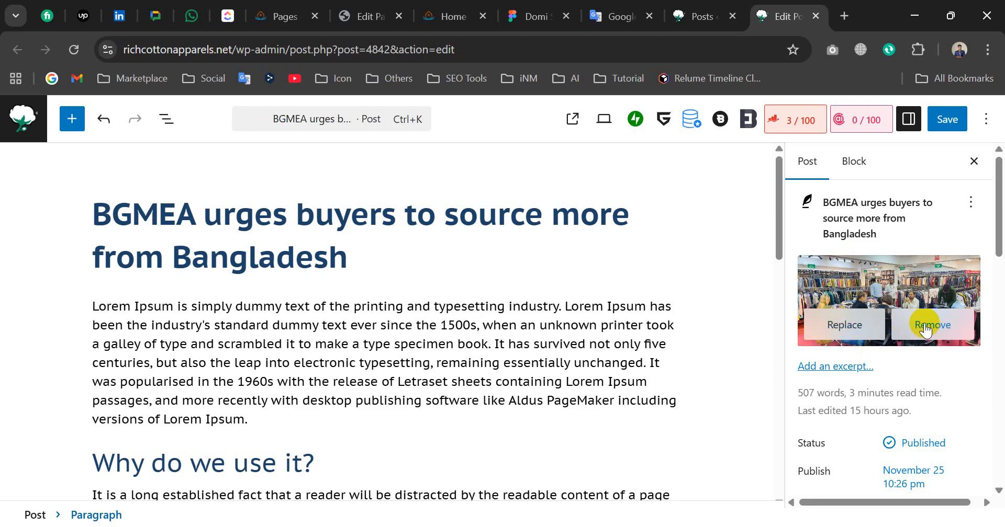
pyautogui.click(843, 327)
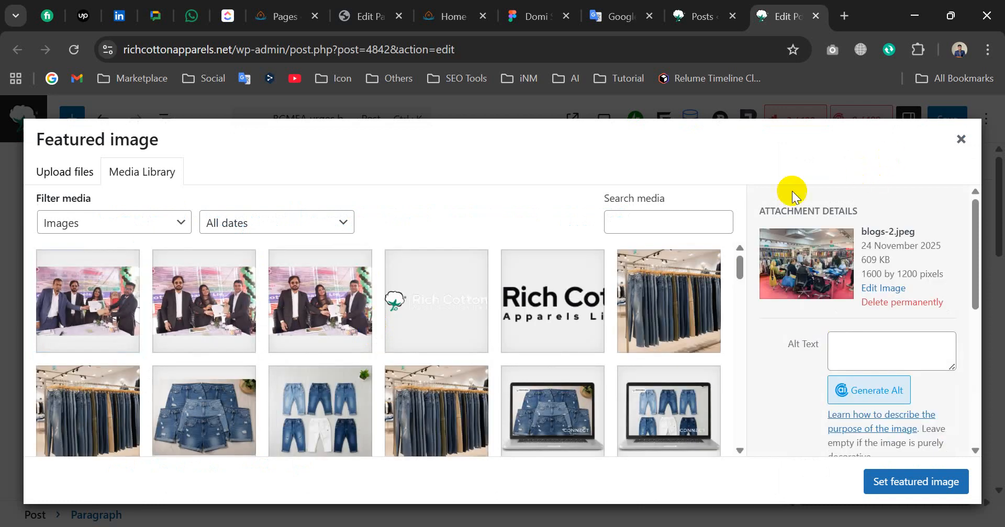
pyautogui.click(915, 16)
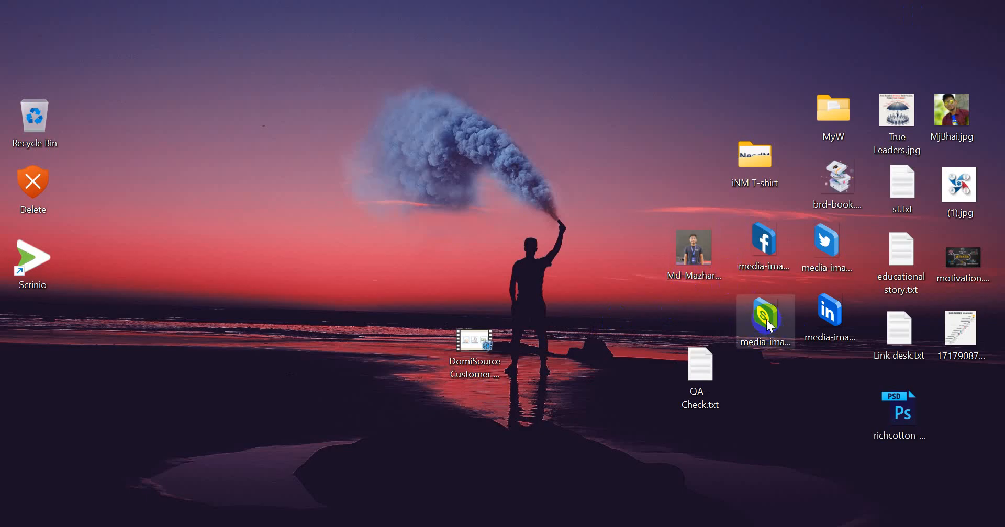
pyautogui.moveTo(692, 256); pyautogui.dragTo(454, 330)
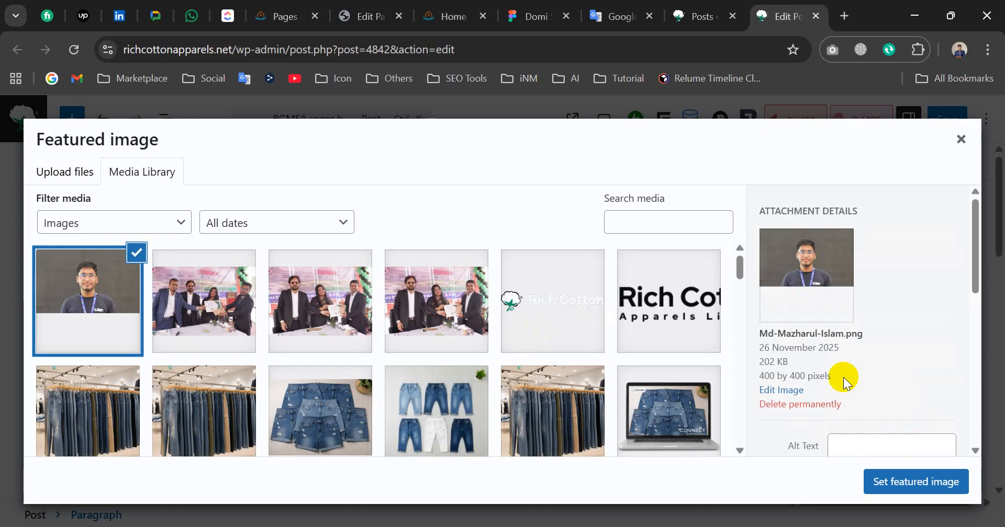
# Set the uploaded portrait photo as the post's featured image, and remove the featured image again.
pyautogui.scroll(-4, 838, 374)
pyautogui.click(919, 491)
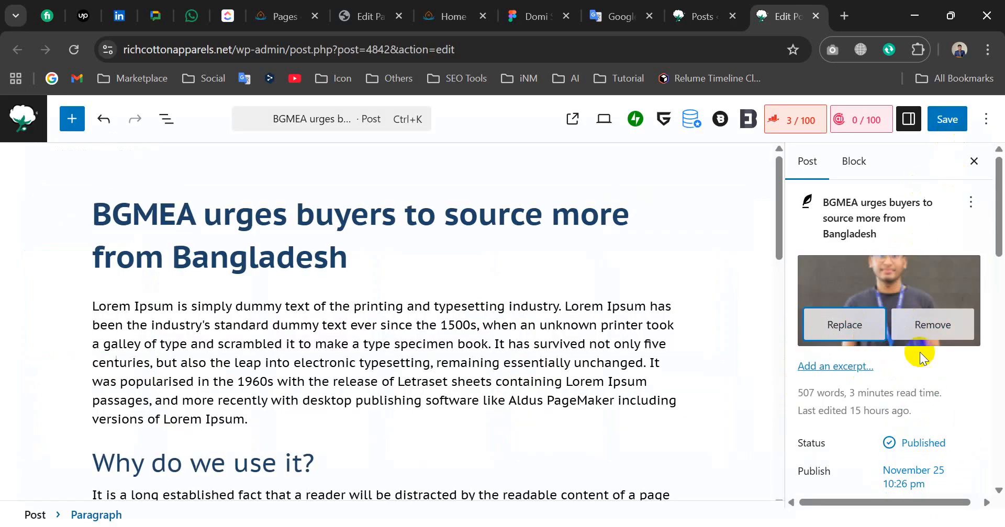
pyautogui.click(936, 327)
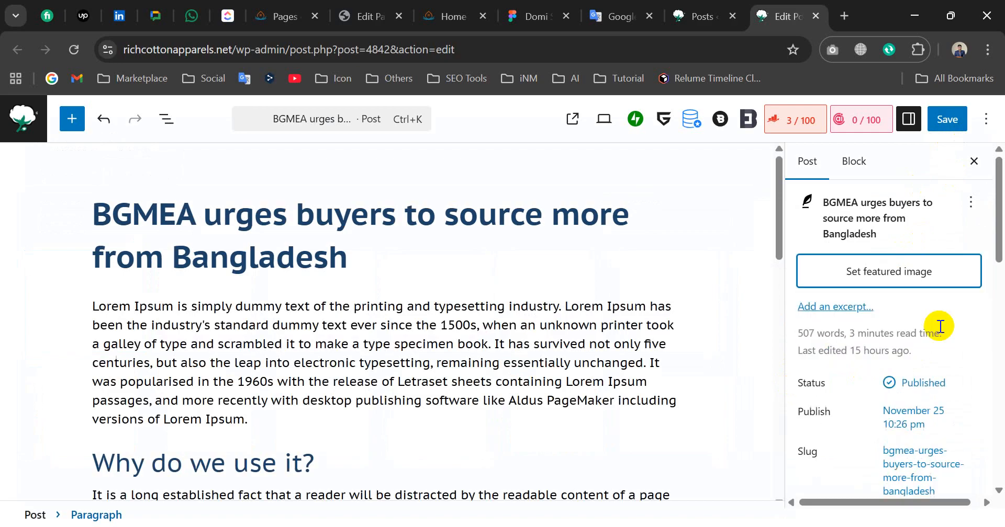
# Delete the uploaded portrait photo from the media library in the featured image picker, and close the picker.
pyautogui.click(843, 271)
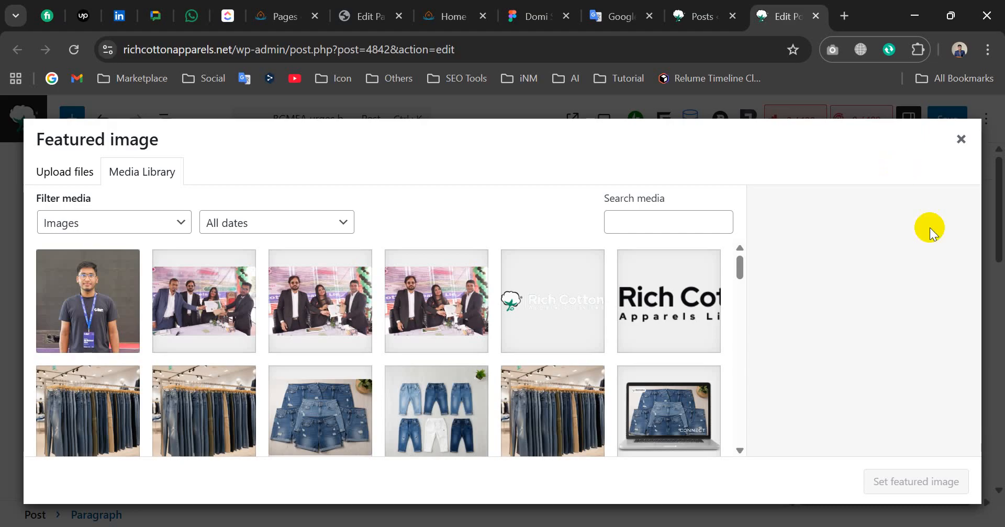
pyautogui.click(88, 301)
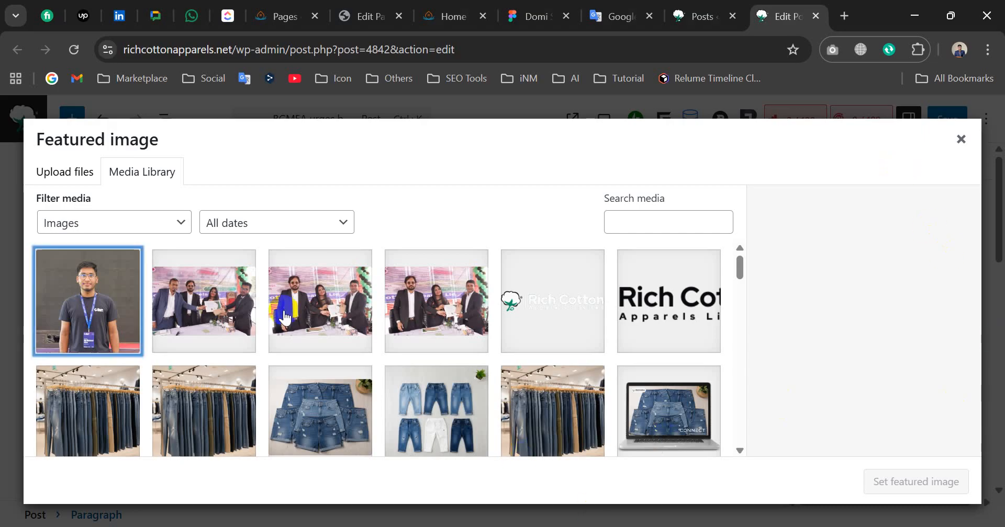
pyautogui.click(832, 404)
pyautogui.click(573, 181)
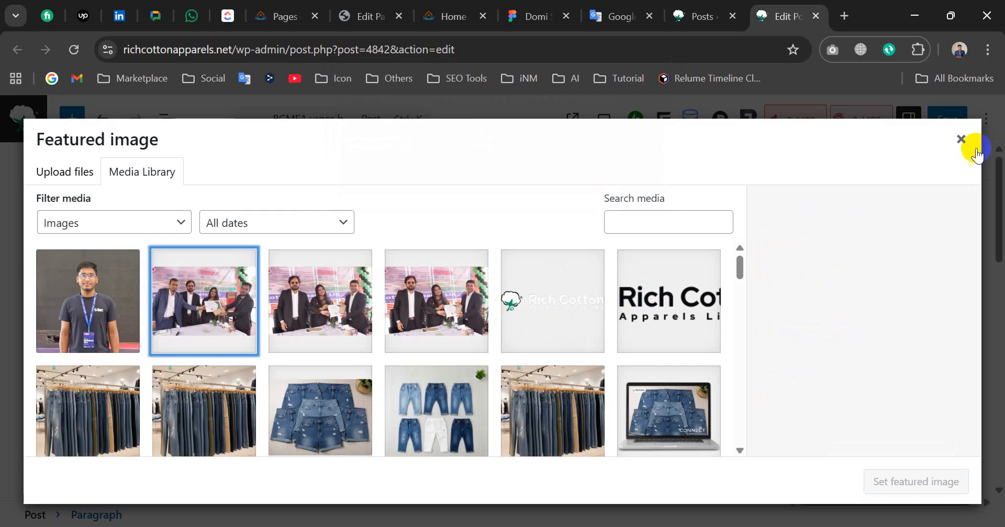
pyautogui.click(961, 139)
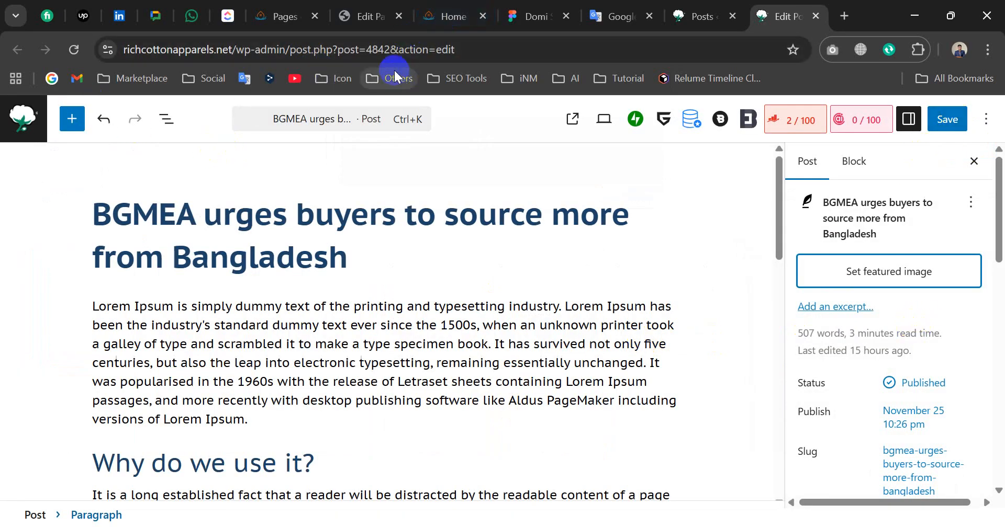
# Close the post editor without saving and return to the posts list of the Rich Cotton Apparels site.
pyautogui.click(369, 20)
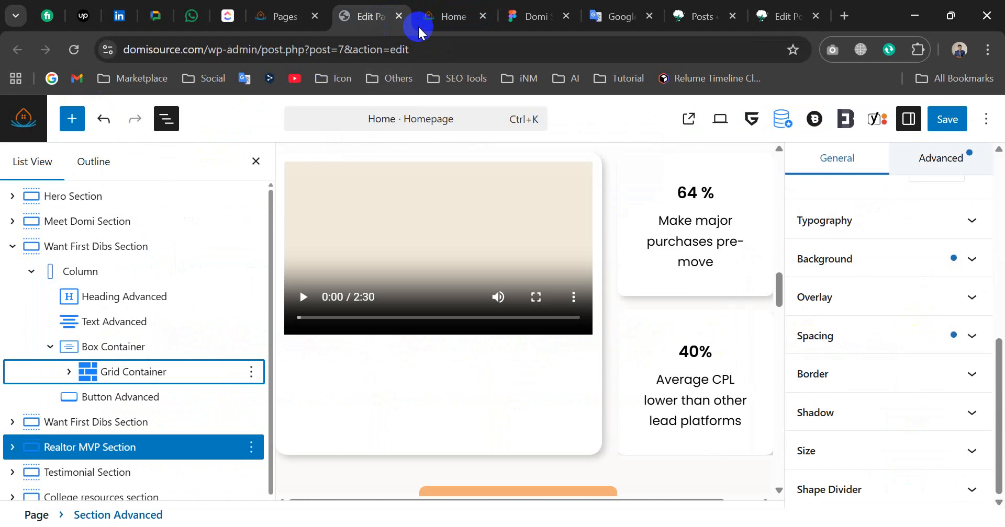
pyautogui.click(431, 19)
pyautogui.click(701, 16)
pyautogui.click(783, 17)
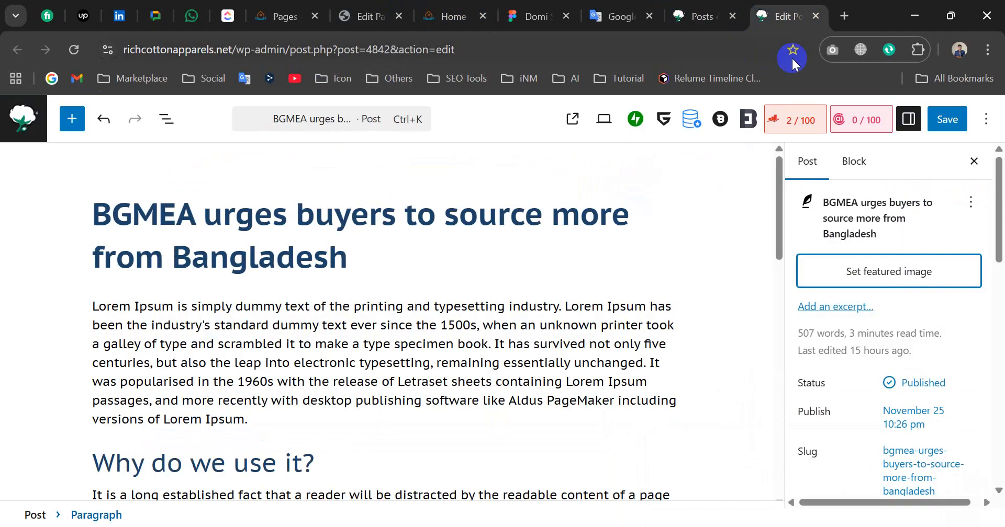
pyautogui.click(816, 17)
pyautogui.click(584, 145)
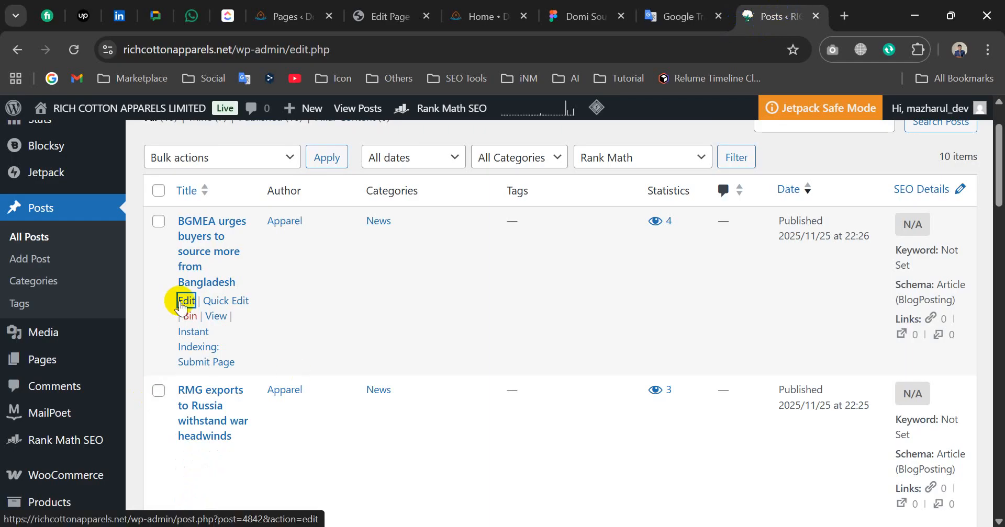
# Open the site's Widgets screen in a new tab and dismiss the block widgets welcome guide.
pyautogui.scroll(-4, 110, 262)
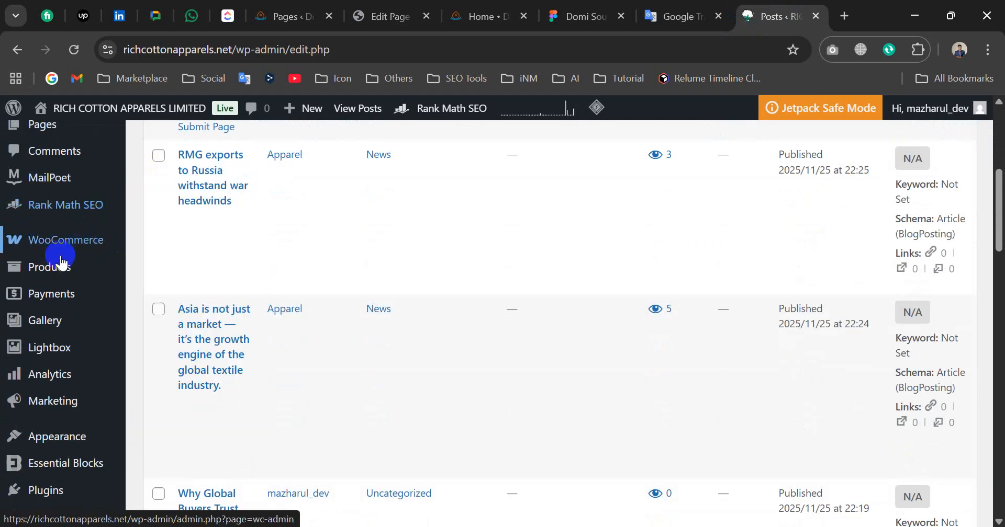
pyautogui.scroll(3, 65, 246)
pyautogui.moveTo(78, 250)
pyautogui.scroll(-3, 71, 230)
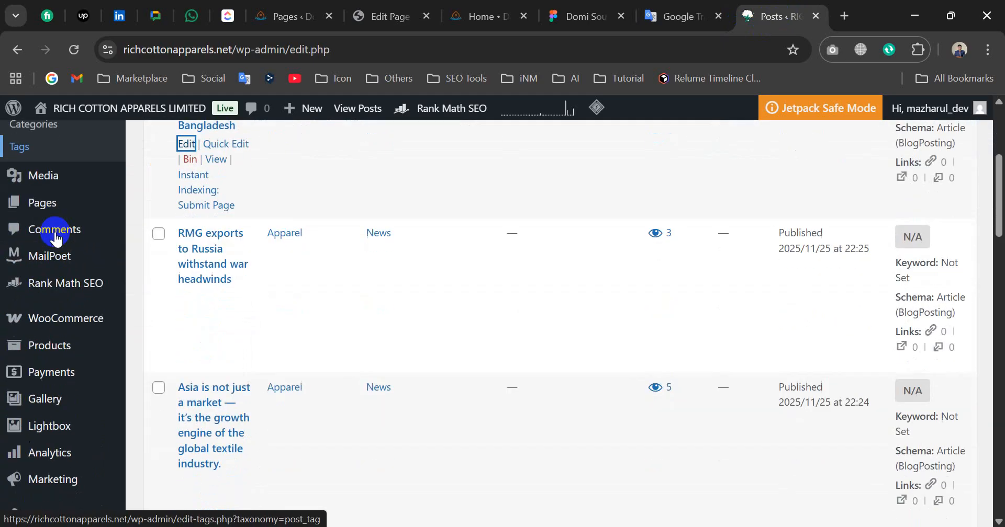
pyautogui.moveTo(66, 226)
pyautogui.scroll(-2, 65, 398)
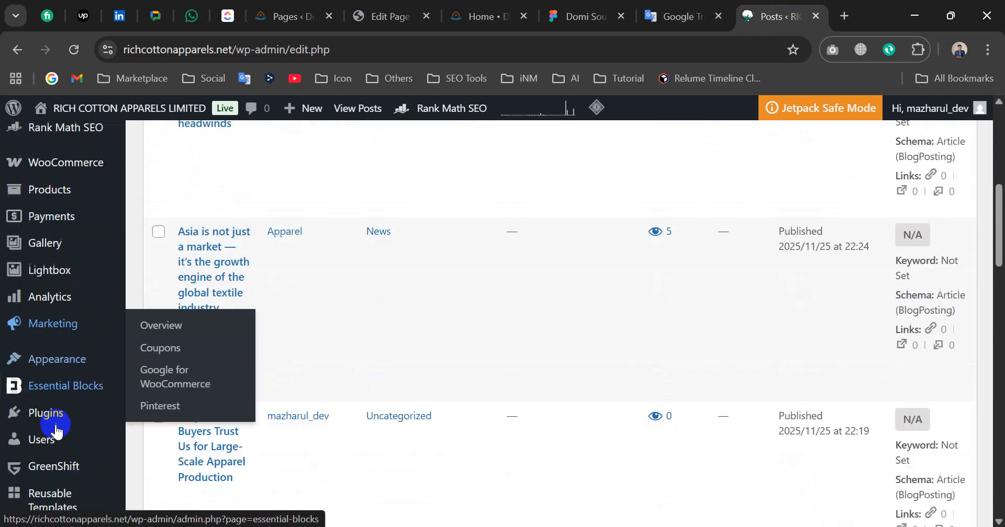
pyautogui.moveTo(50, 368)
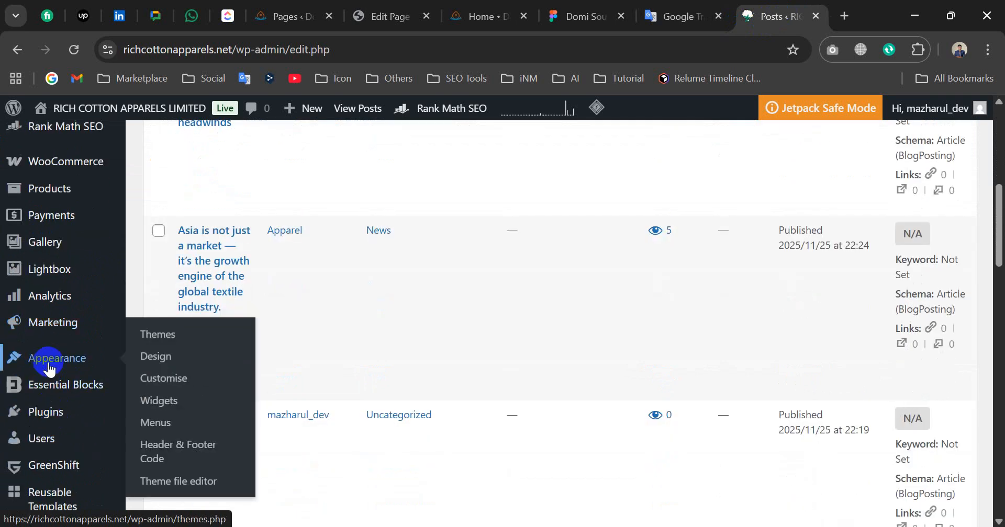
pyautogui.rightClick(164, 406)
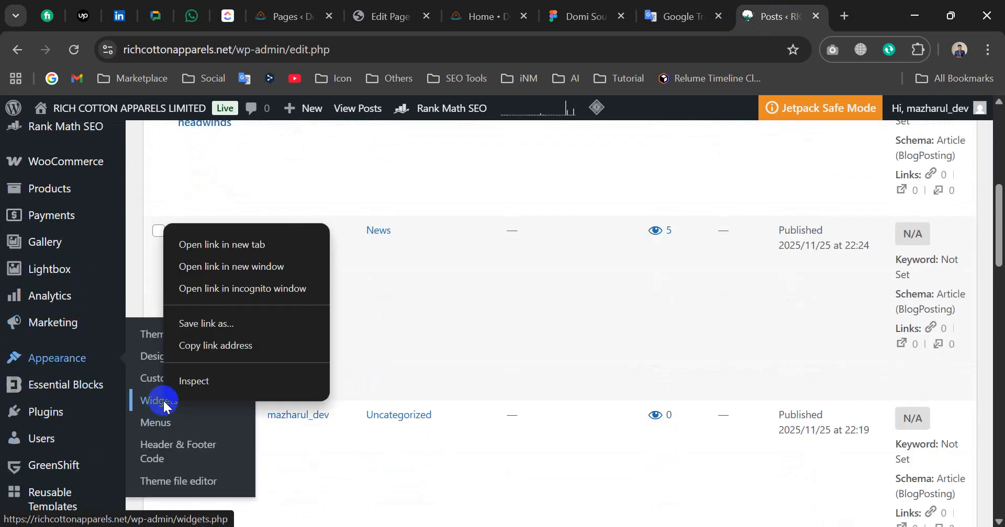
pyautogui.click(202, 242)
pyautogui.click(775, 19)
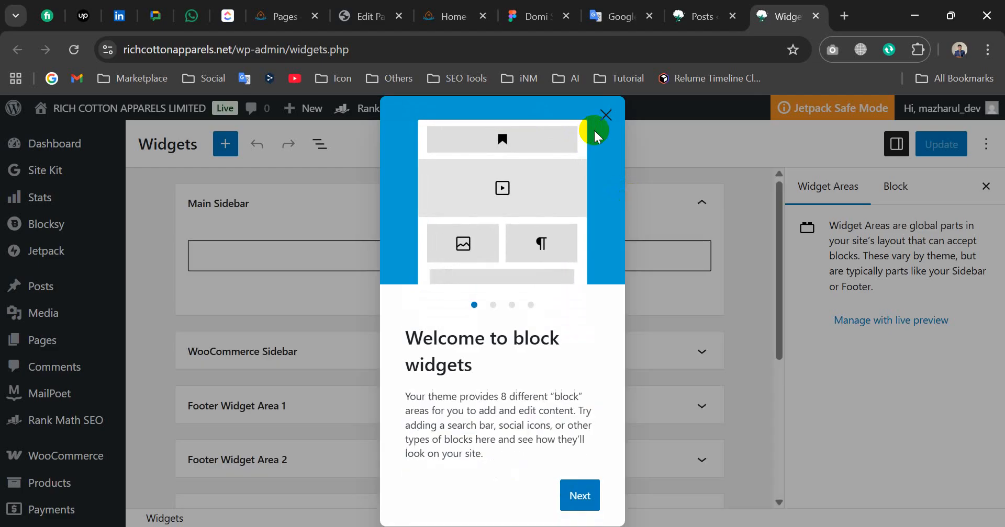
pyautogui.click(607, 117)
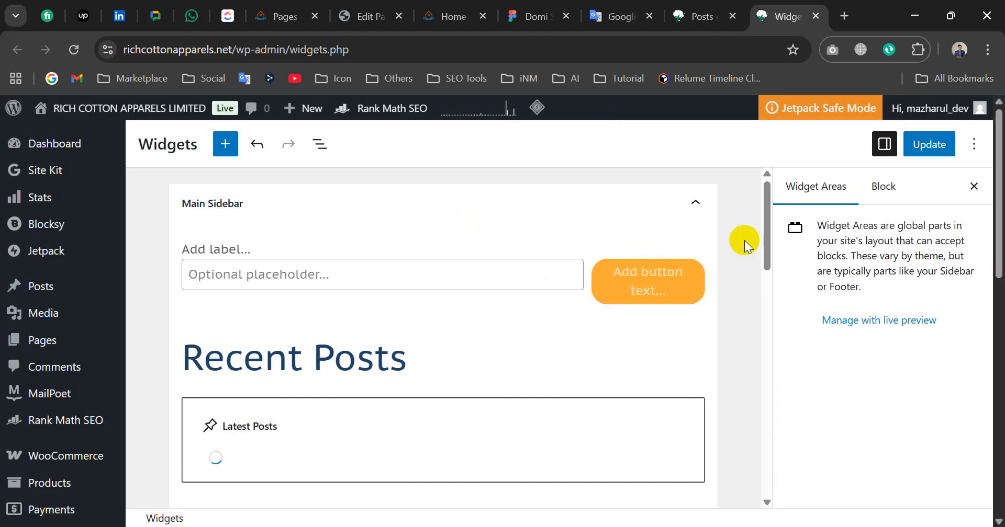
# Collapse the Main Sidebar area and expand Footer Widget Area 1 to show its footer columns.
pyautogui.click(695, 203)
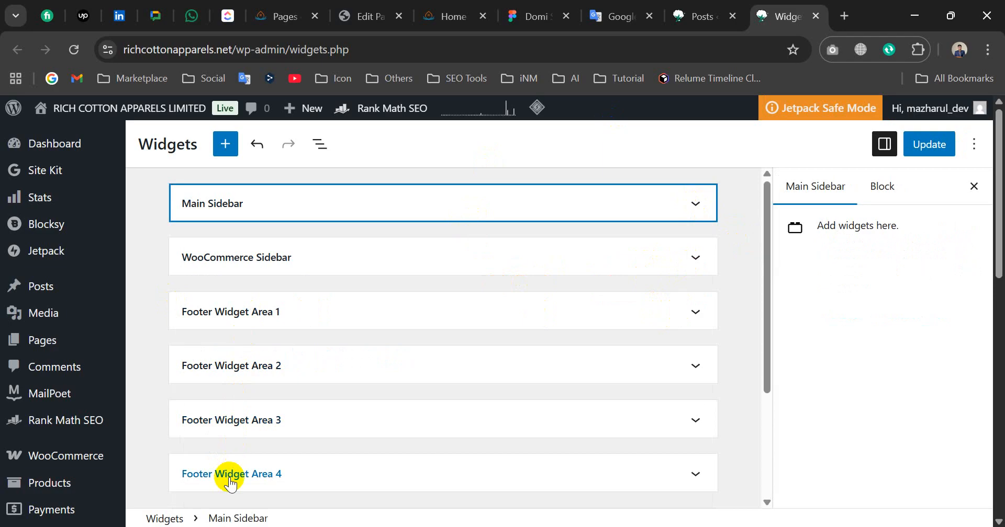
pyautogui.click(693, 317)
pyautogui.scroll(-6, 538, 329)
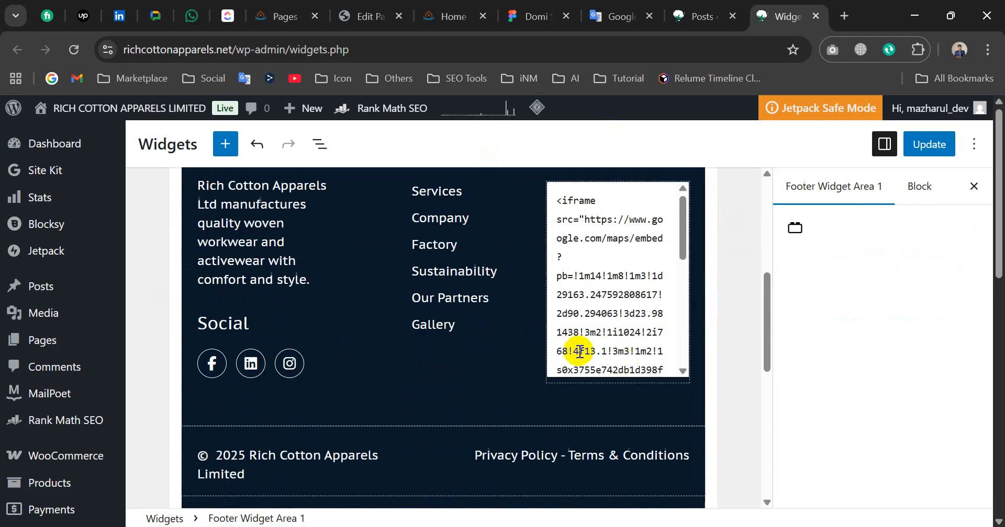
pyautogui.scroll(2, 325, 339)
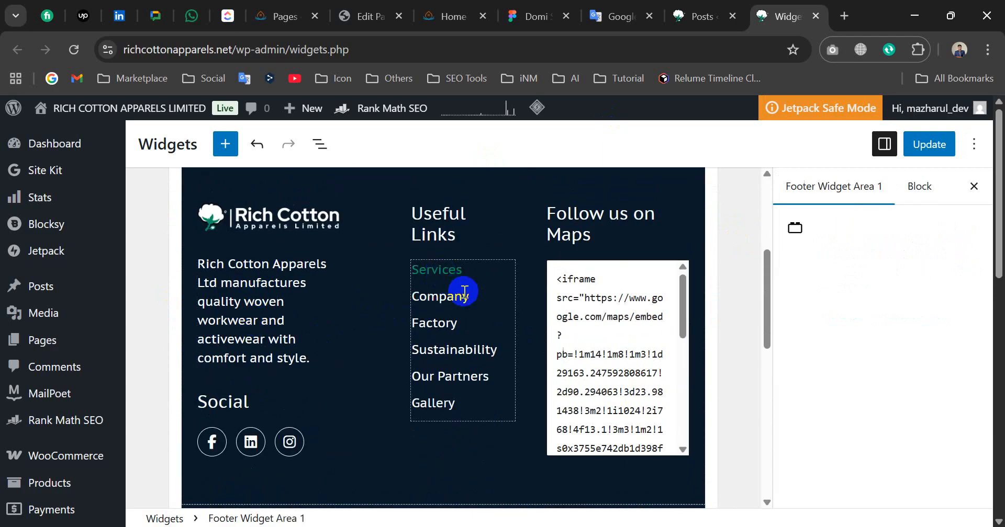
# Change the Services item in the footer's Useful Links list to "ami" and examine the item's link settings.
pyautogui.click(444, 273)
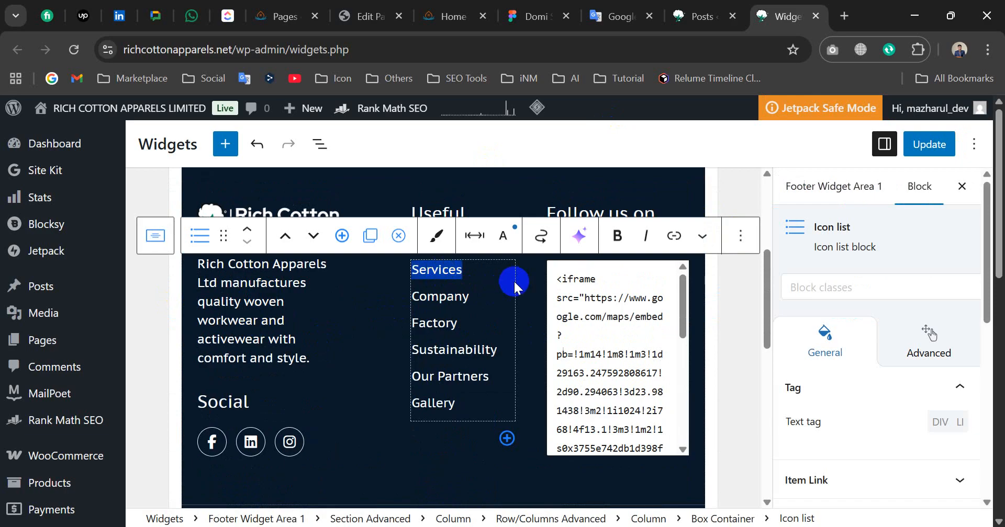
pyautogui.write('ami')
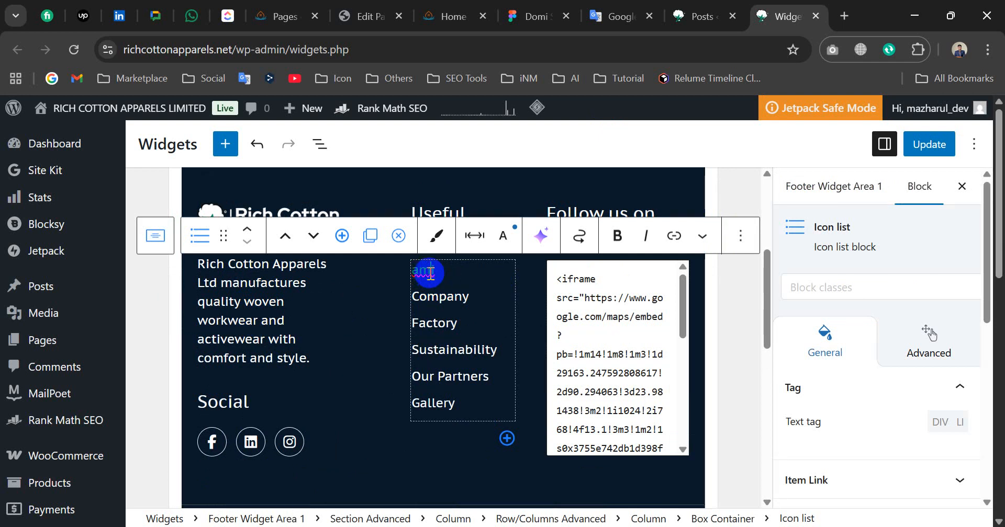
pyautogui.doubleClick(430, 274)
pyautogui.scroll(-3, 884, 369)
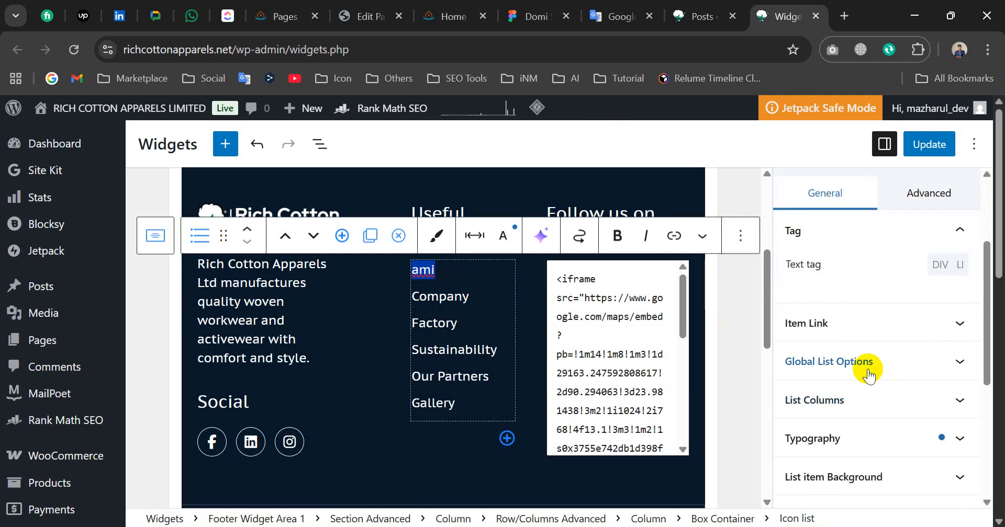
pyautogui.click(846, 325)
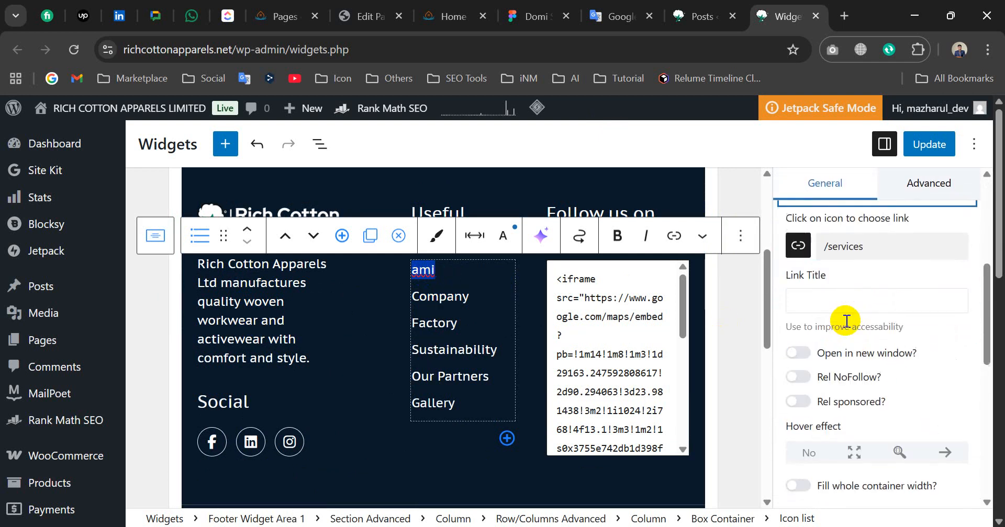
pyautogui.click(799, 249)
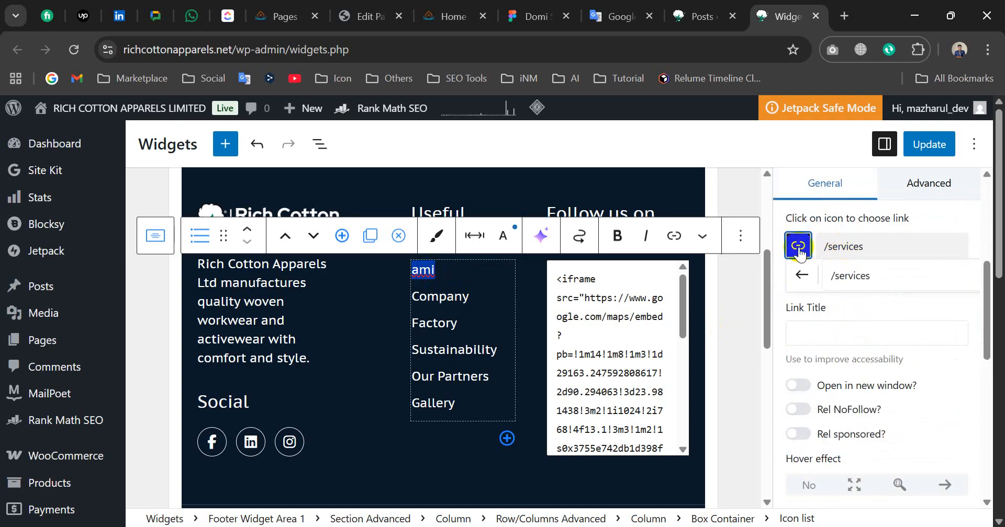
pyautogui.click(838, 276)
pyautogui.press('End')
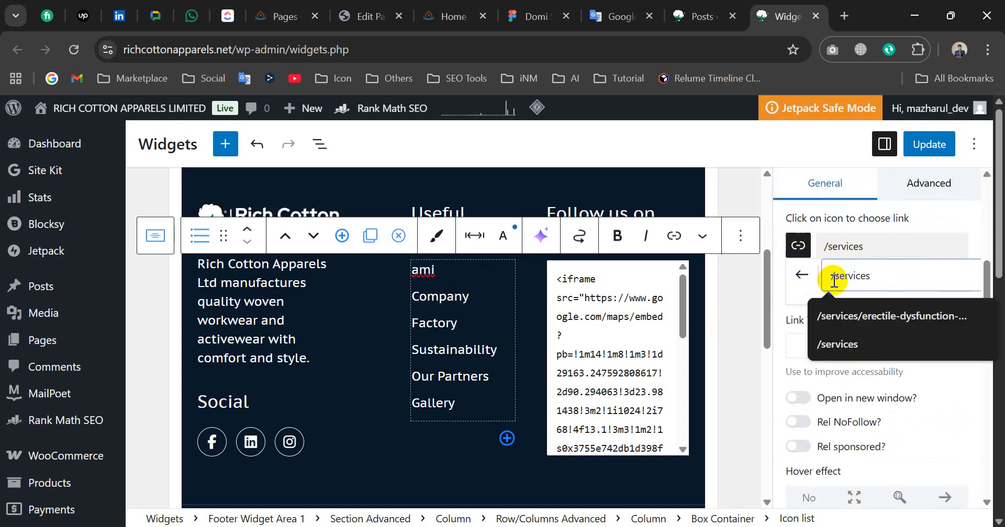
pyautogui.scroll(1, 836, 282)
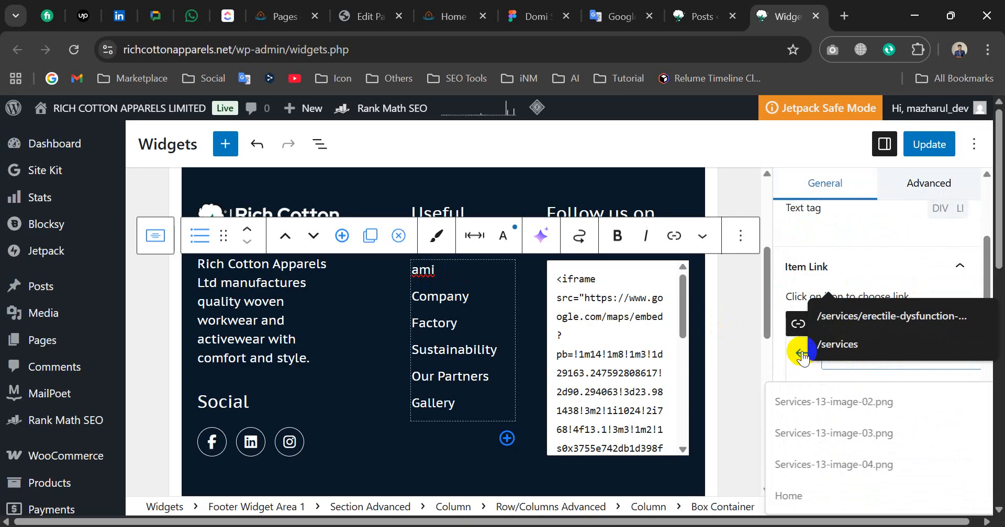
pyautogui.click(802, 356)
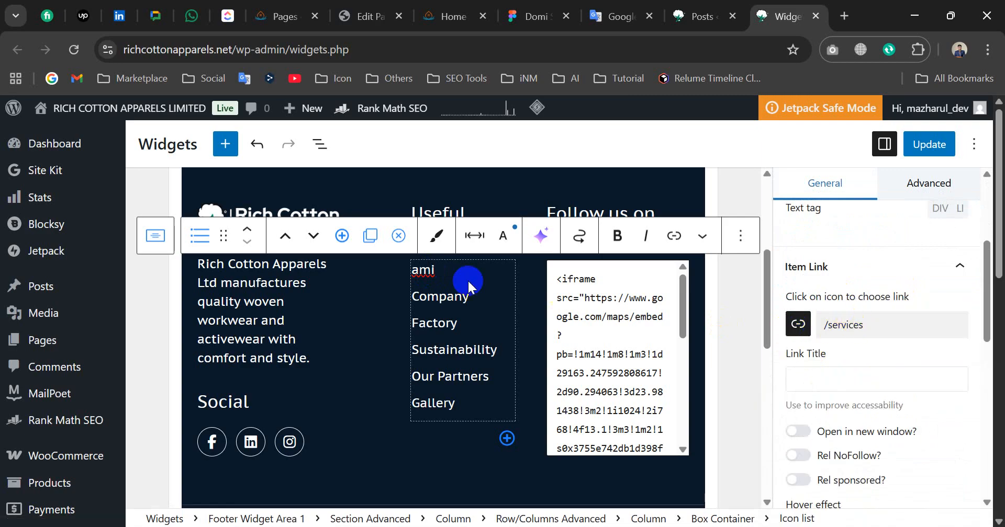
# Set the first item of the Useful Links list to "Services" and save the widgets.
pyautogui.doubleClick(422, 269)
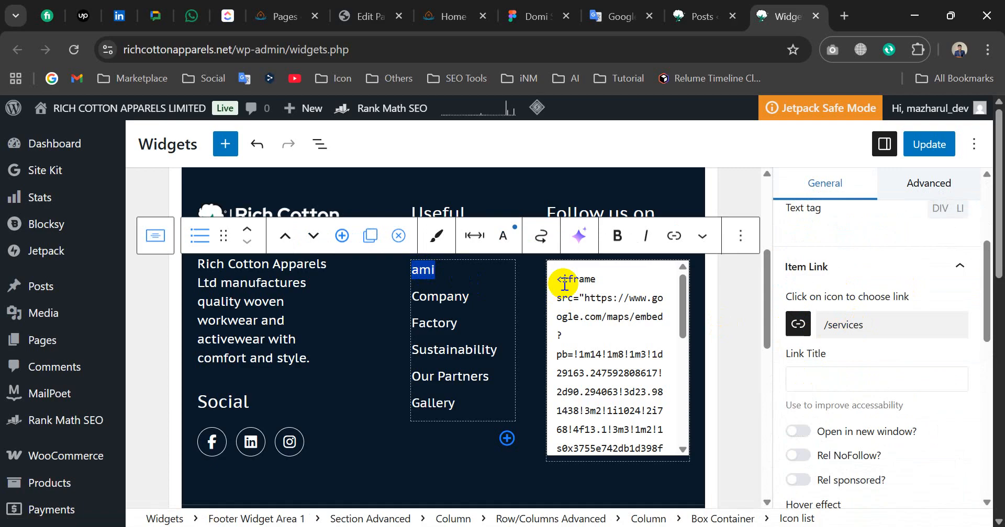
pyautogui.write('Services')
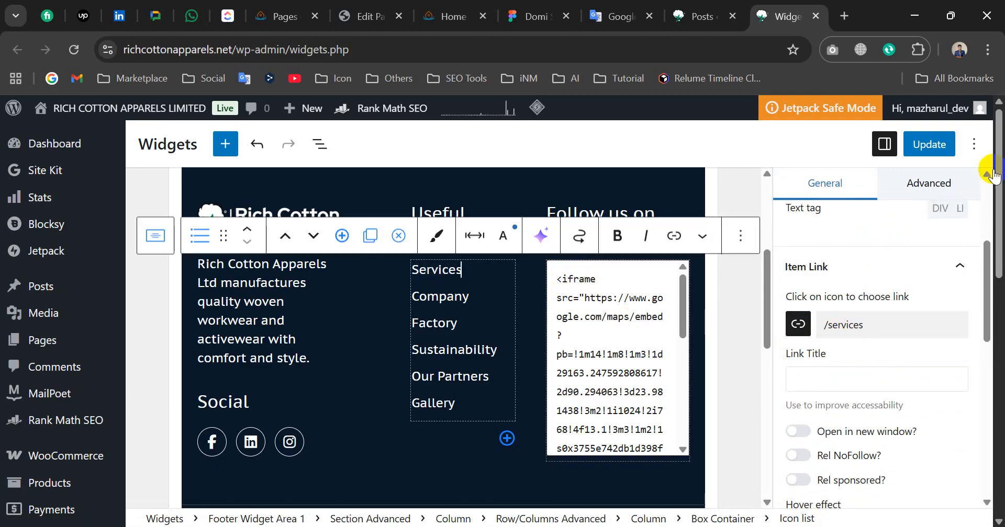
pyautogui.click(929, 143)
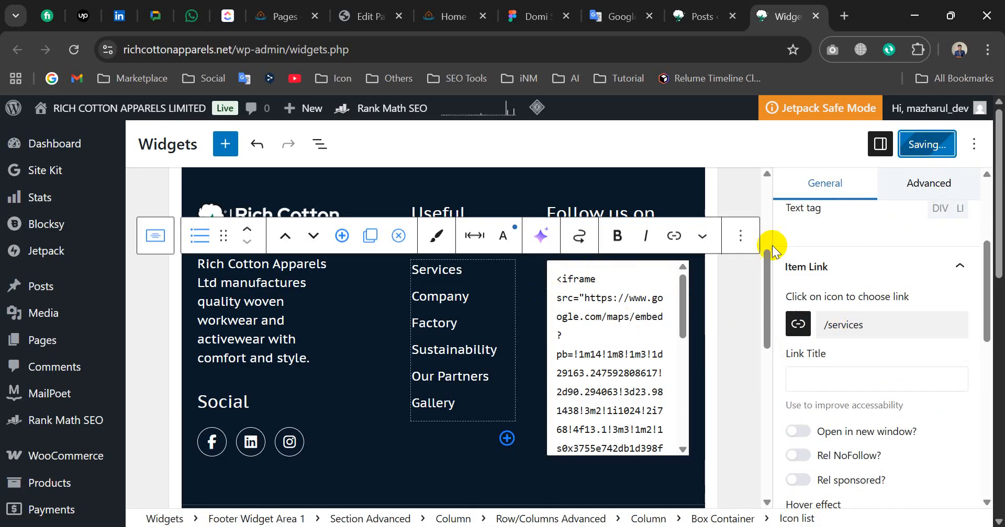
# Check the footer's Facebook social link and close the page it opens.
pyautogui.click(213, 445)
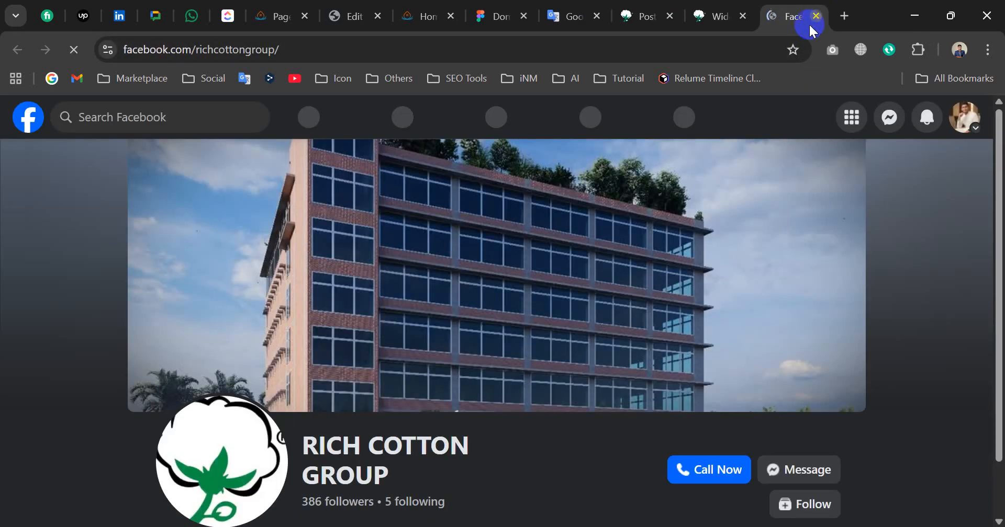
pyautogui.click(816, 16)
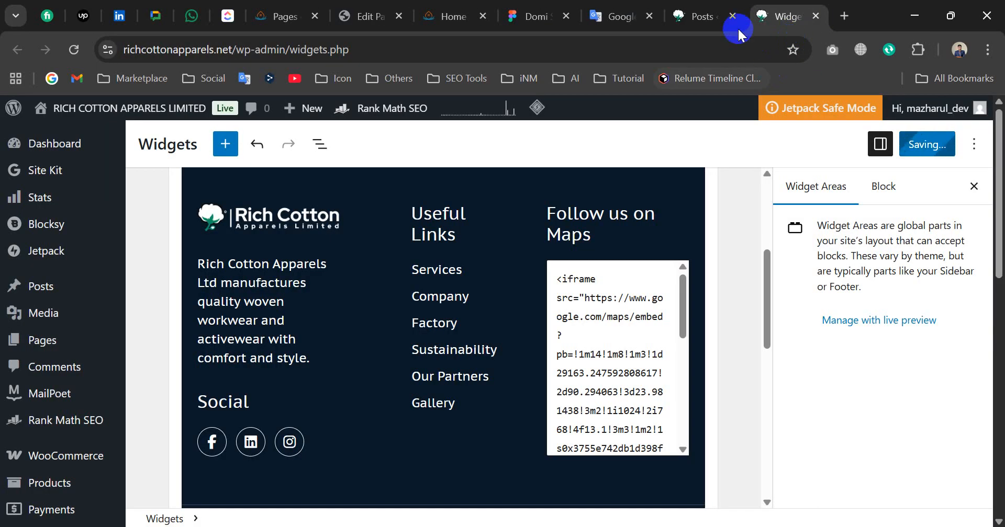
# Inspect the footer's Social heading, company description, Follow us on Maps heading and Useful Links heading, and save the widgets.
pyautogui.click(231, 407)
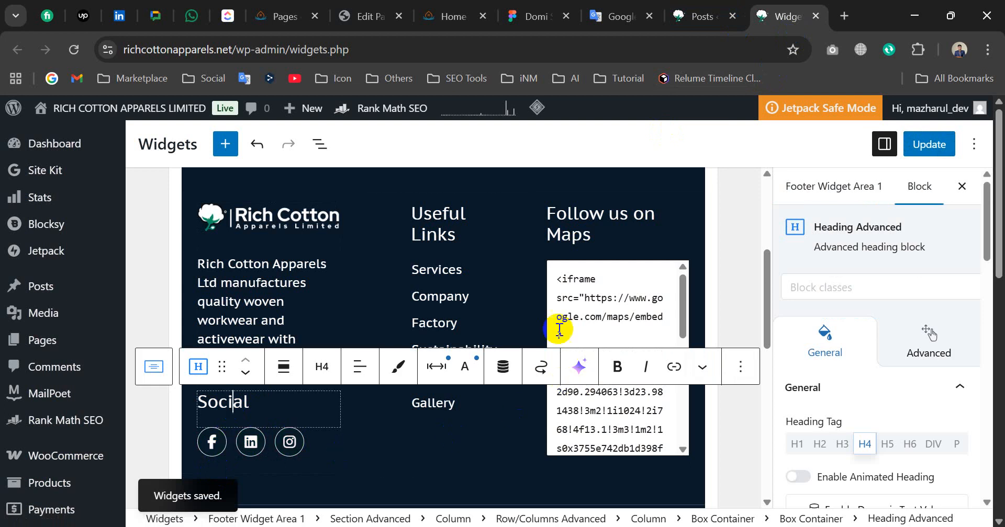
pyautogui.click(281, 236)
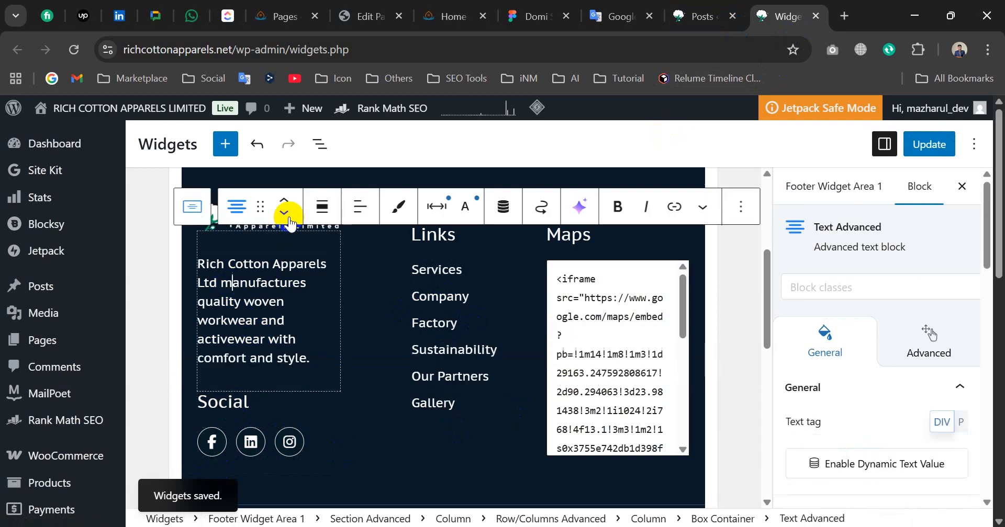
pyautogui.click(581, 235)
pyautogui.click(448, 219)
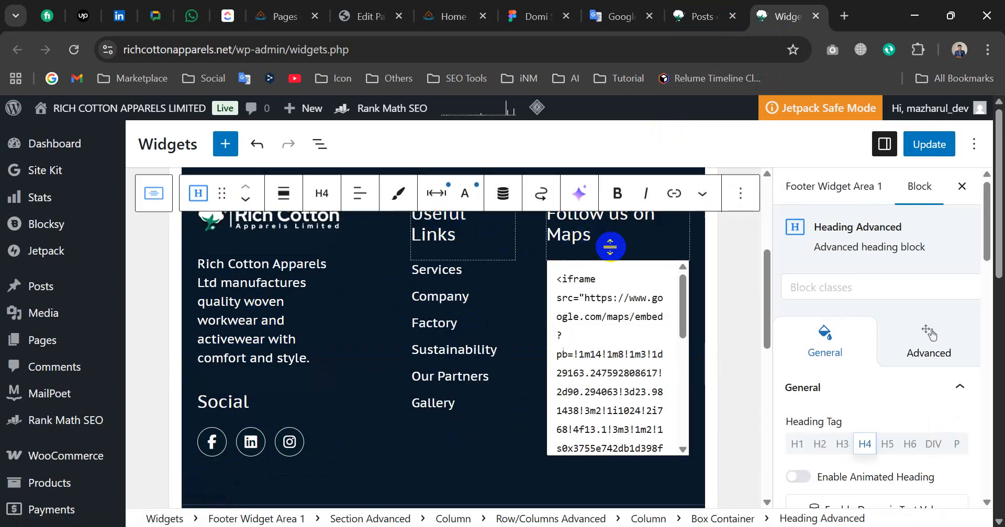
pyautogui.click(929, 144)
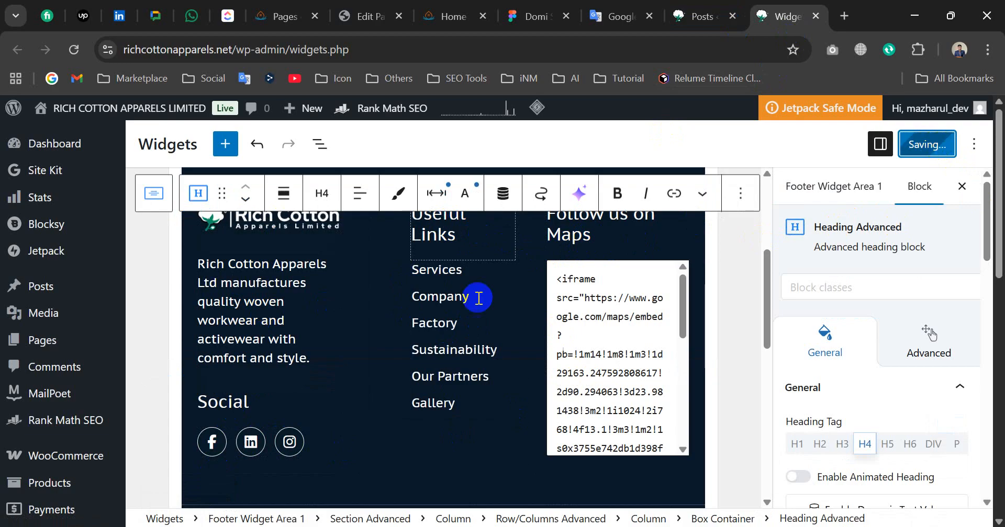
pyautogui.scroll(-6, 50, 374)
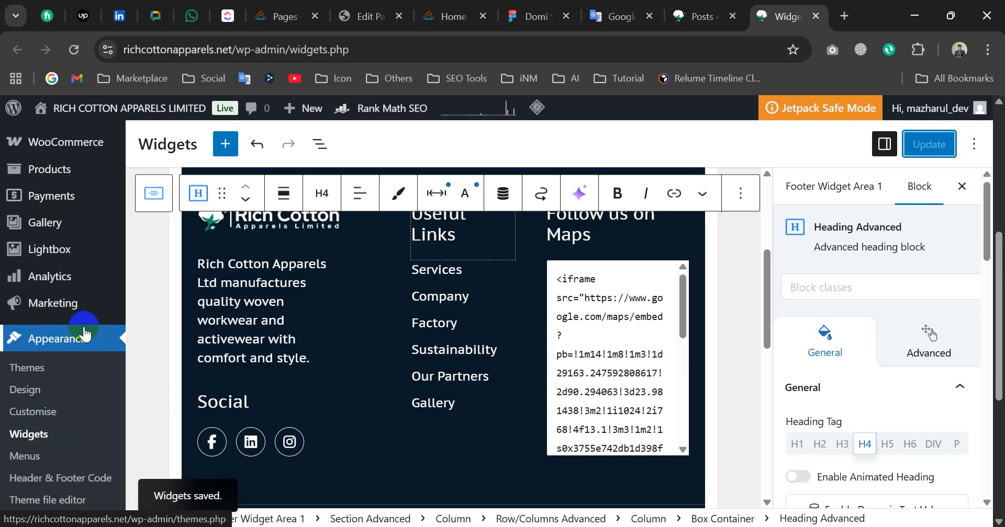
pyautogui.scroll(1, 84, 356)
pyautogui.scroll(-3, 94, 400)
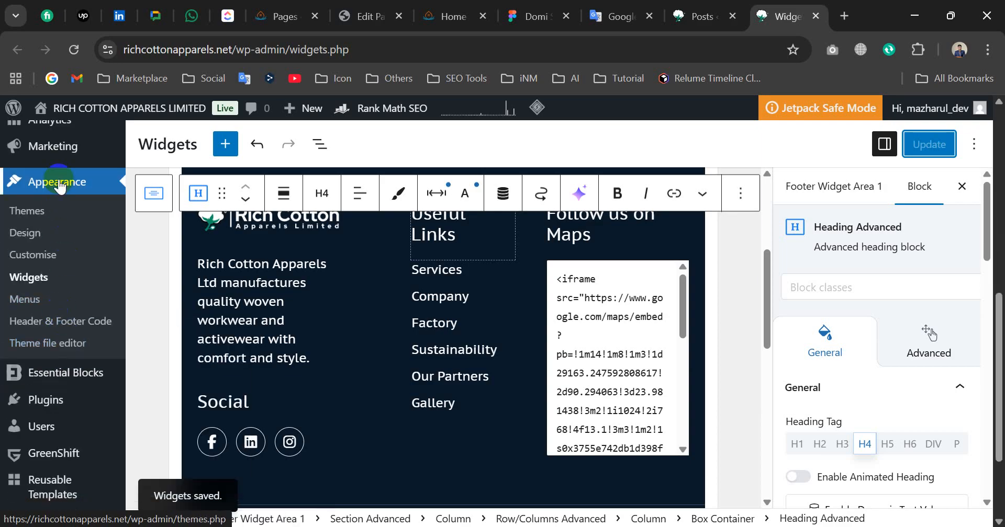
pyautogui.scroll(1, 58, 262)
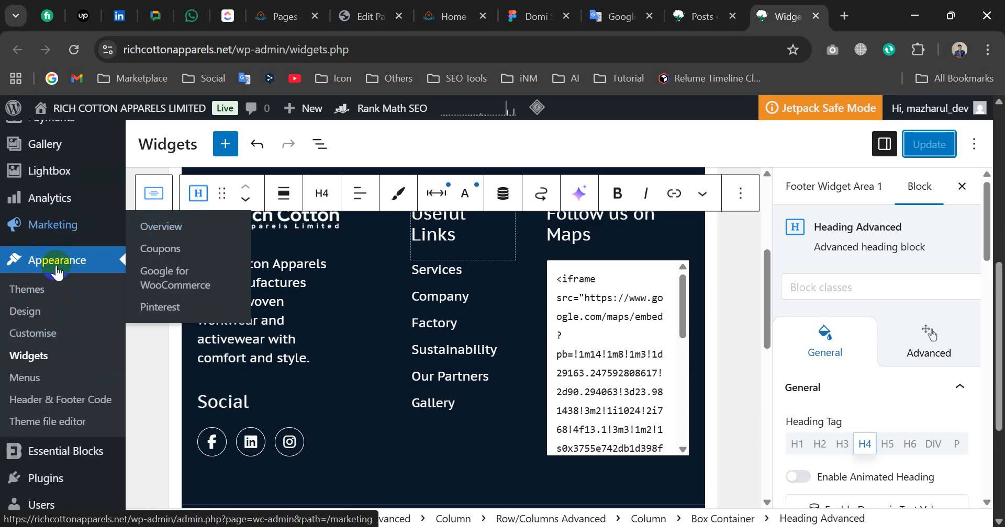
pyautogui.rightClick(41, 360)
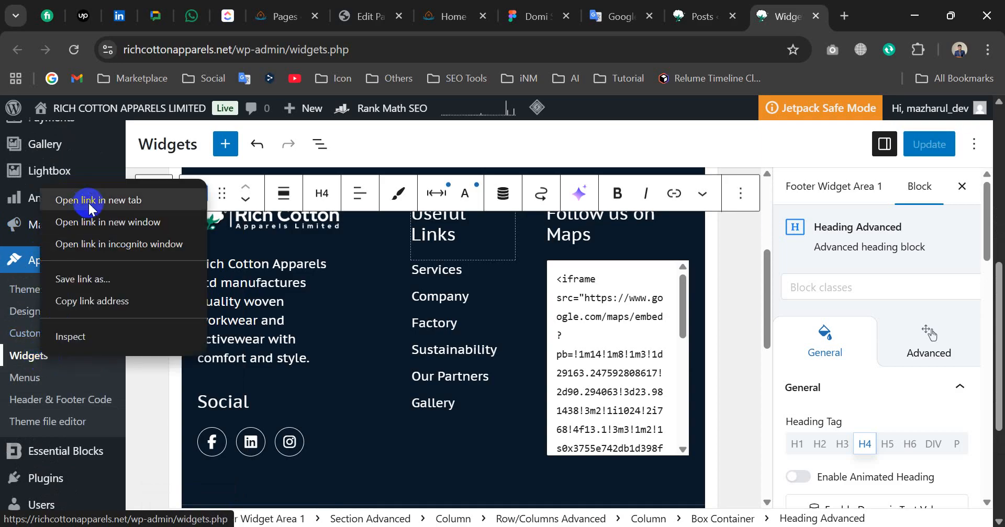
# Collapse Footer Widget Area 1, then expand Footer Widget Area 2 to inspect its contents and collapse it again.
pyautogui.scroll(5, 539, 313)
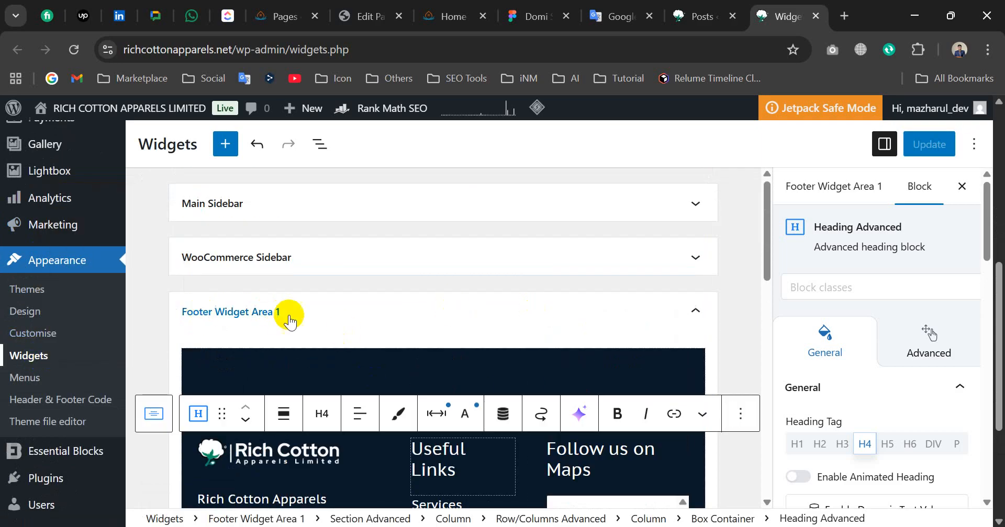
pyautogui.click(369, 310)
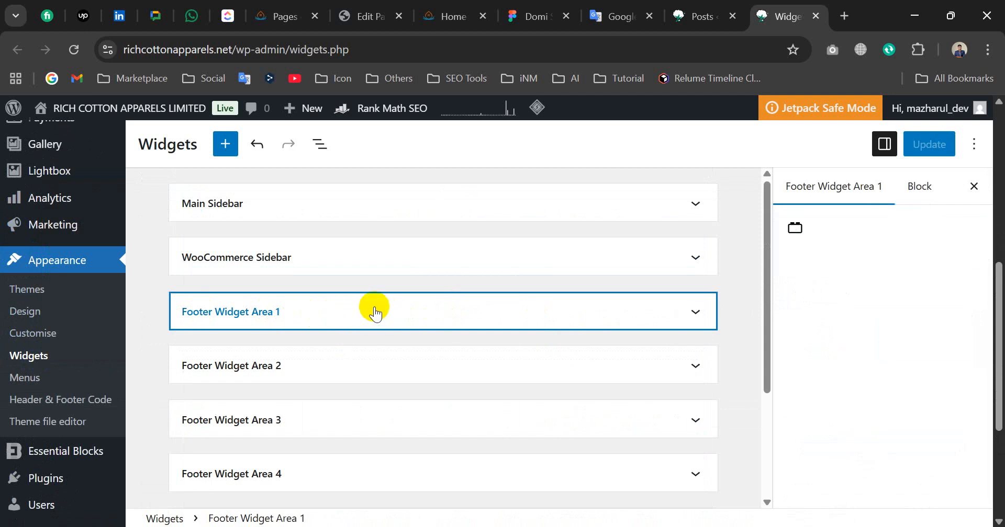
pyautogui.click(357, 364)
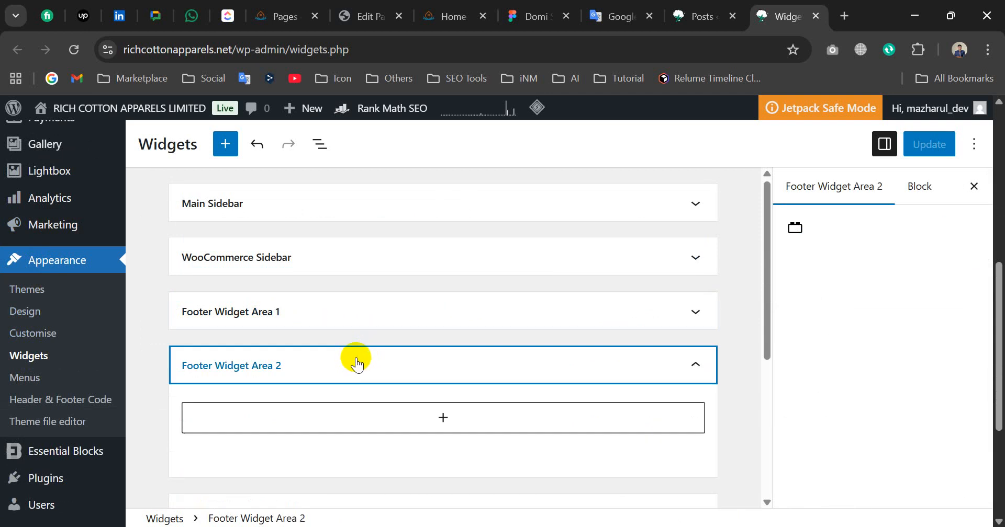
pyautogui.scroll(-3, 387, 369)
pyautogui.scroll(2, 419, 303)
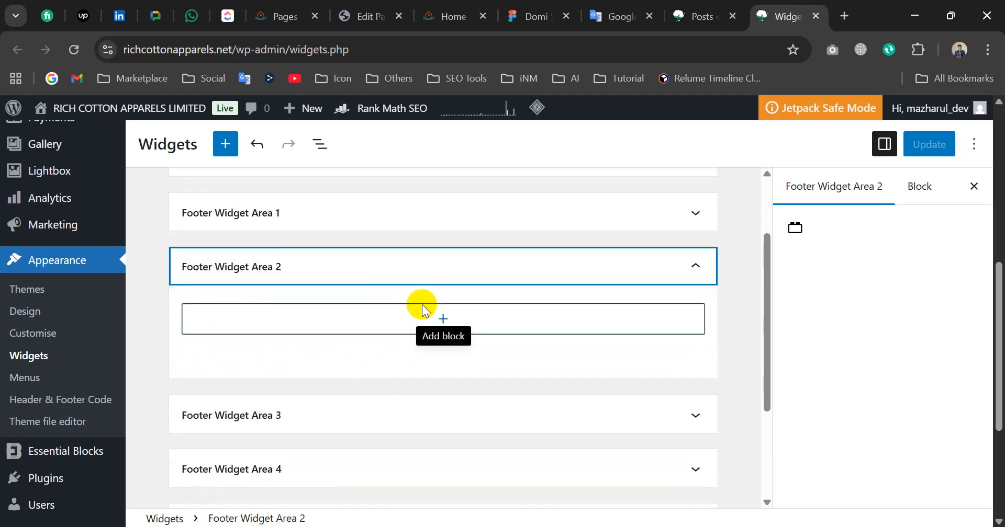
pyautogui.click(421, 297)
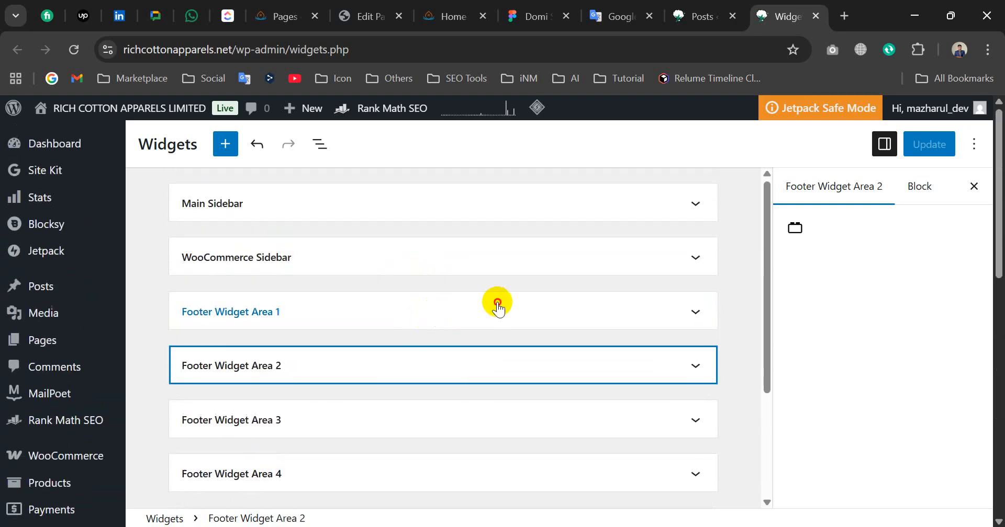
# Expand Footer Widget Area 1 to review the footer content it holds, and collapse it again.
pyautogui.click(479, 315)
pyautogui.scroll(-5, 503, 313)
pyautogui.scroll(5, 529, 319)
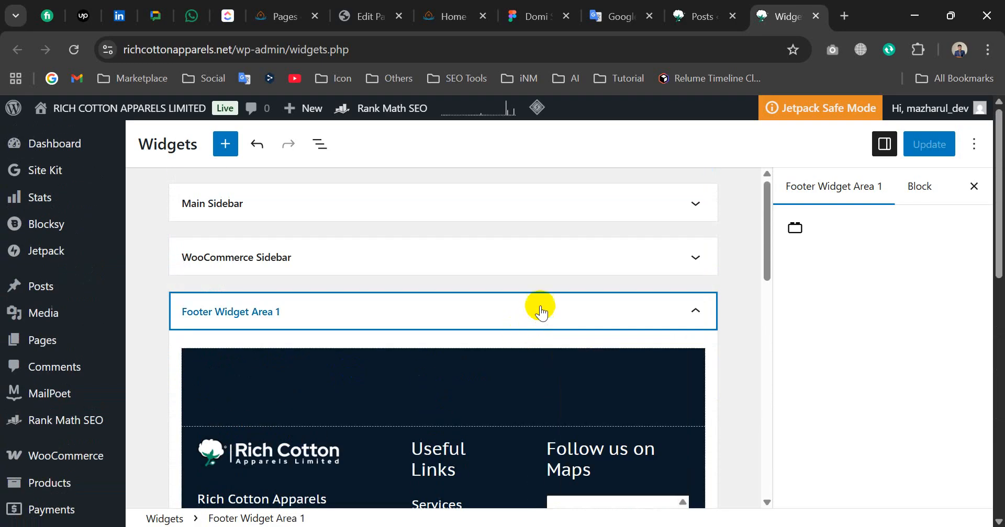
pyautogui.click(569, 319)
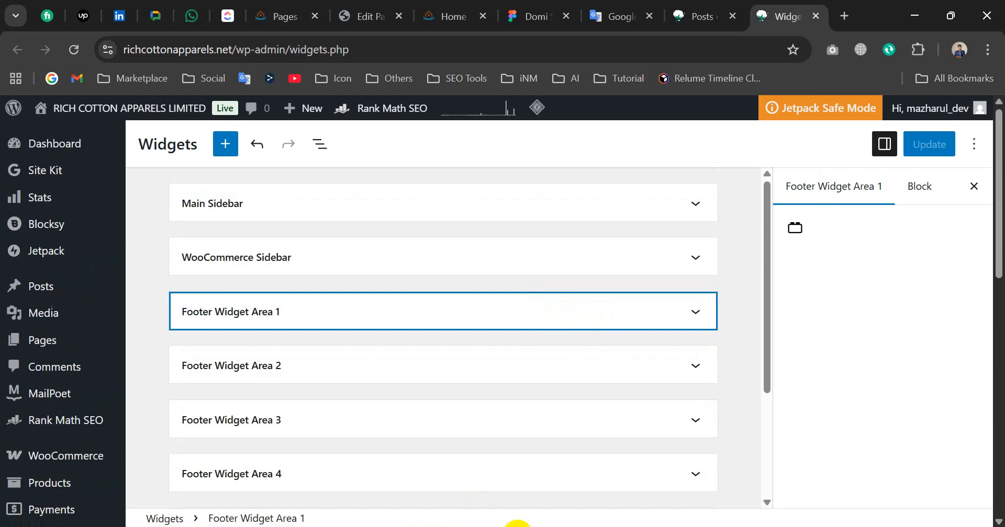